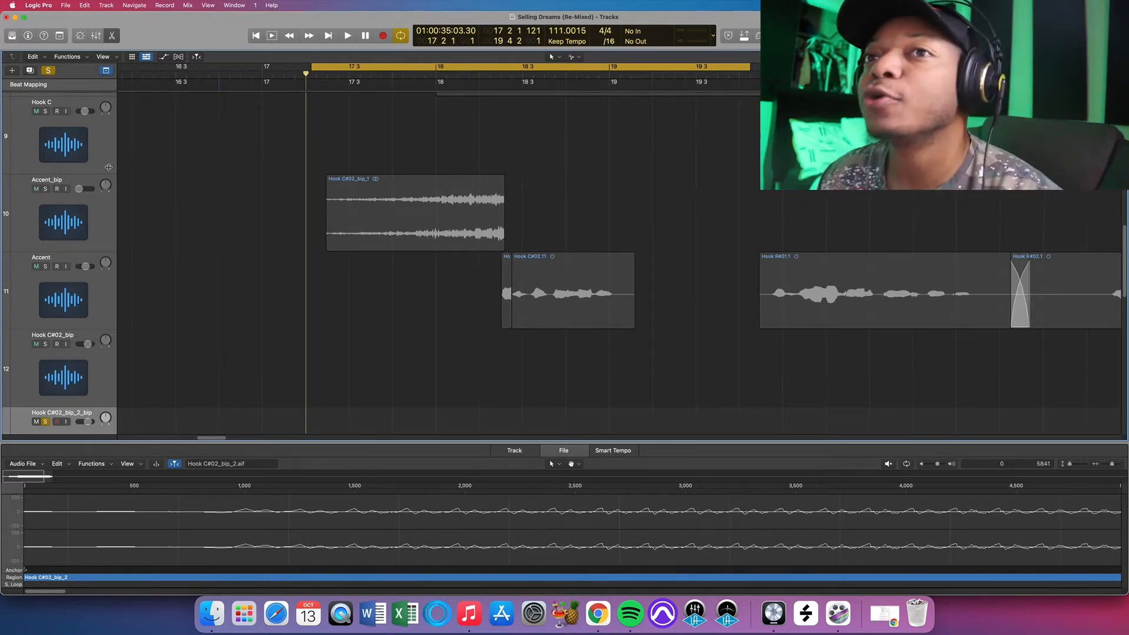
# Solo the Accent_bip and Accent tracks and set the cycle range from about 17 1 2 to 19 2 4.
pyautogui.click(55, 216)
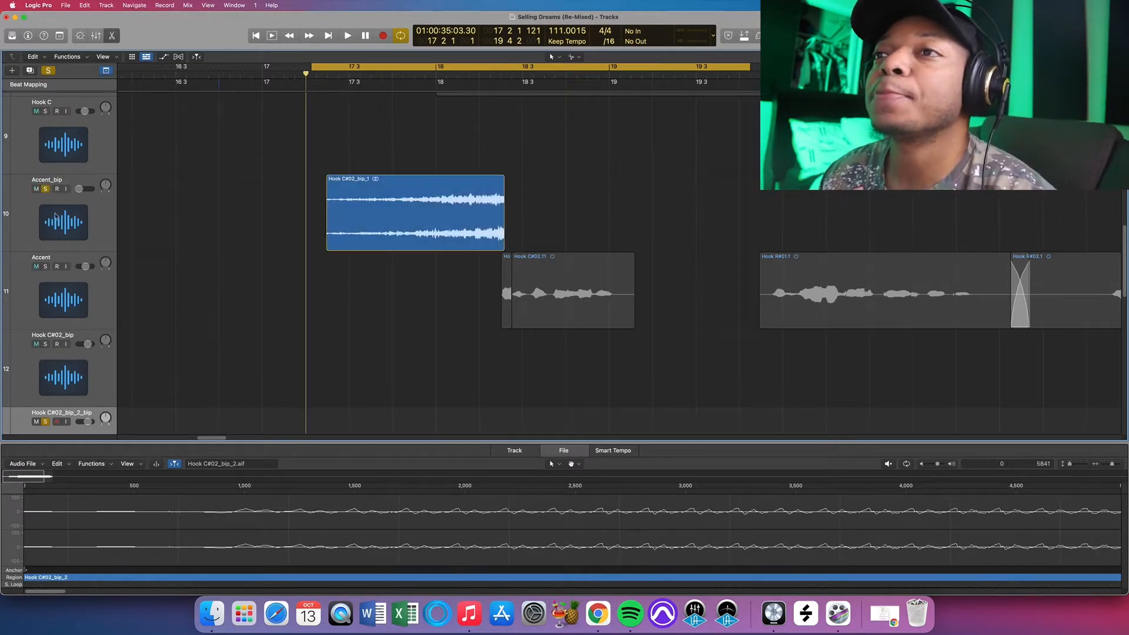
pyautogui.click(45, 267)
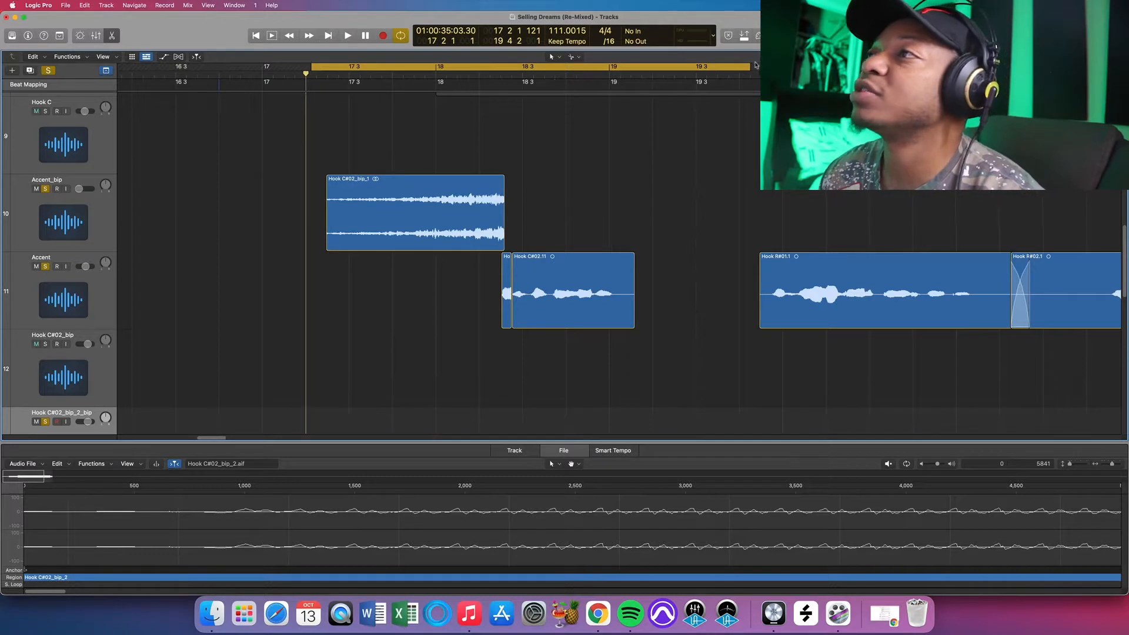
pyautogui.moveTo(752, 66); pyautogui.dragTo(707, 66)
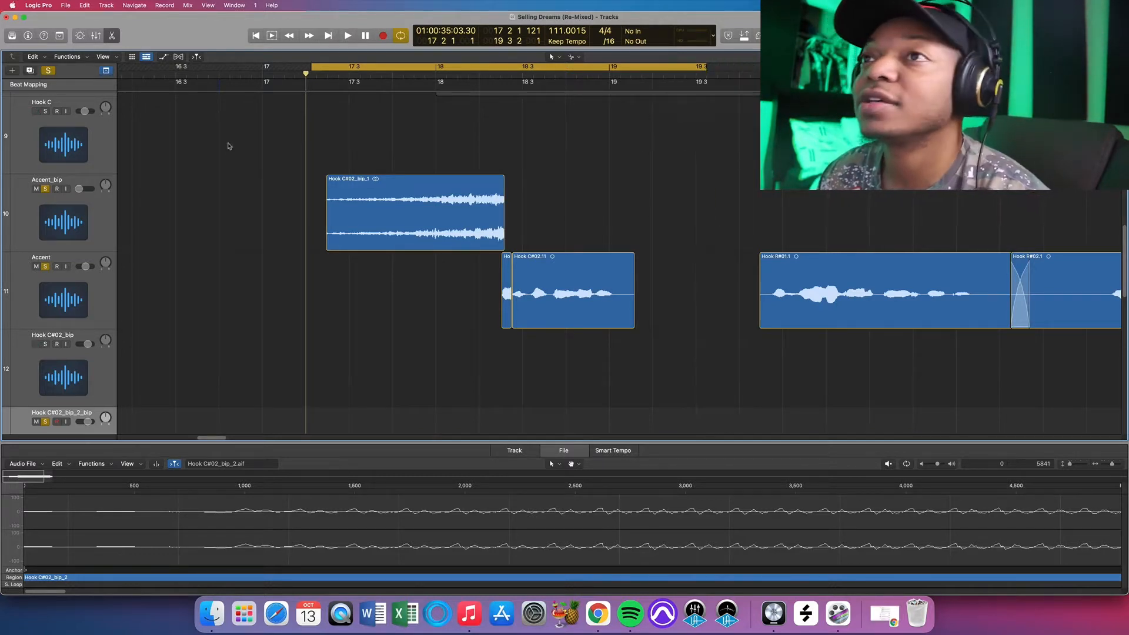
pyautogui.moveTo(309, 65); pyautogui.dragTo(288, 71)
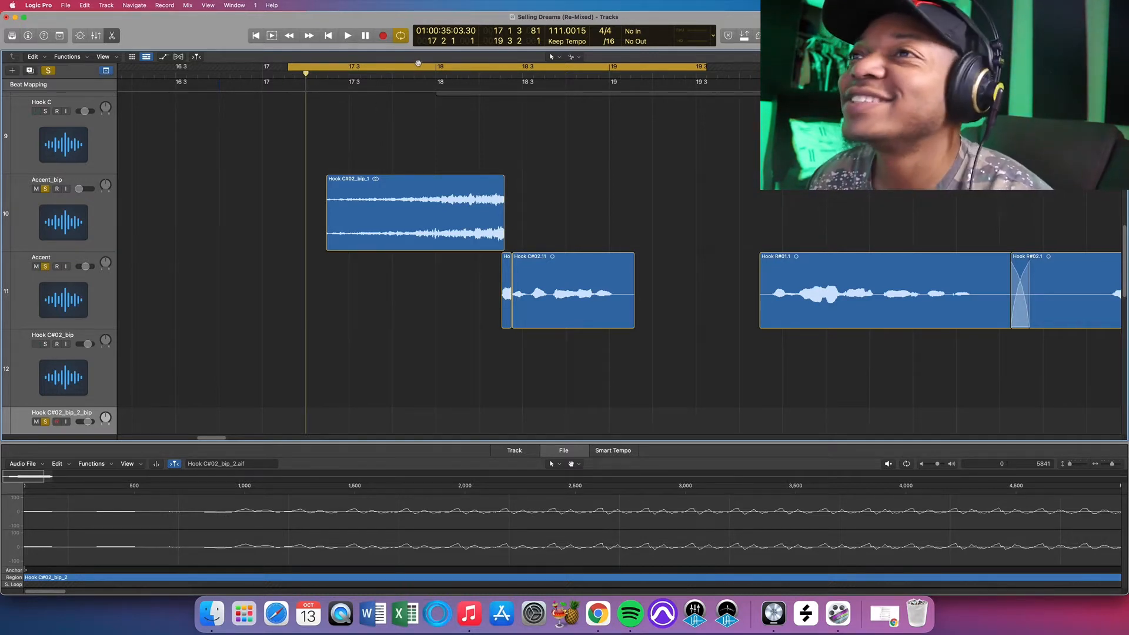
pyautogui.moveTo(411, 67); pyautogui.dragTo(400, 68)
# Play the cycled section twice to hear the swell on Accent_bip lead into the vocal on Accent.
pyautogui.press('space')
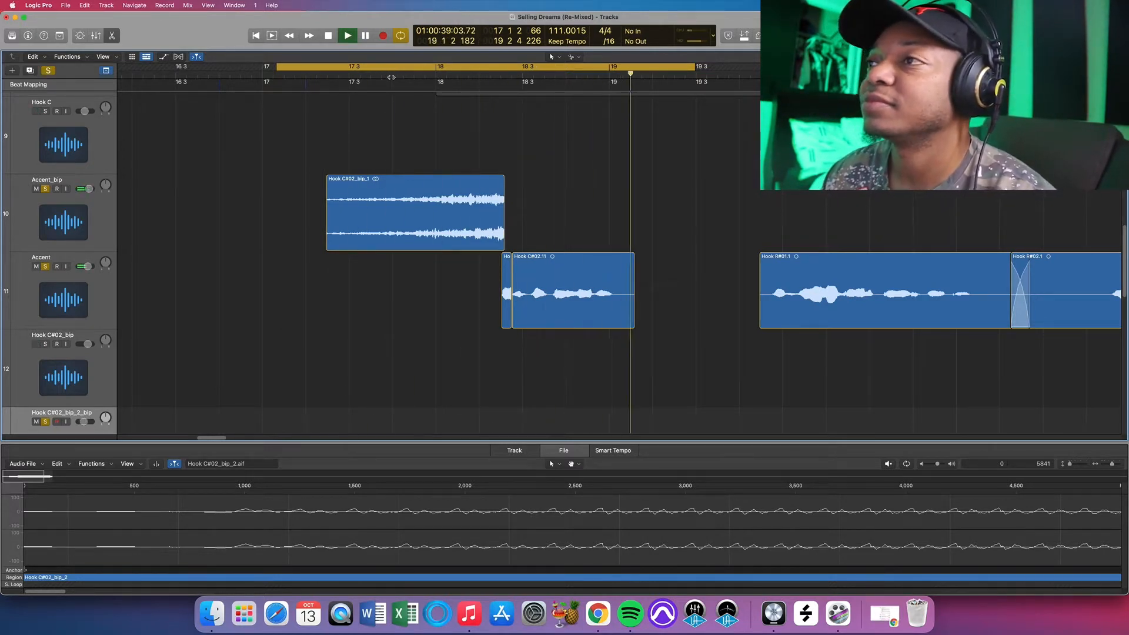
pyautogui.press('space')
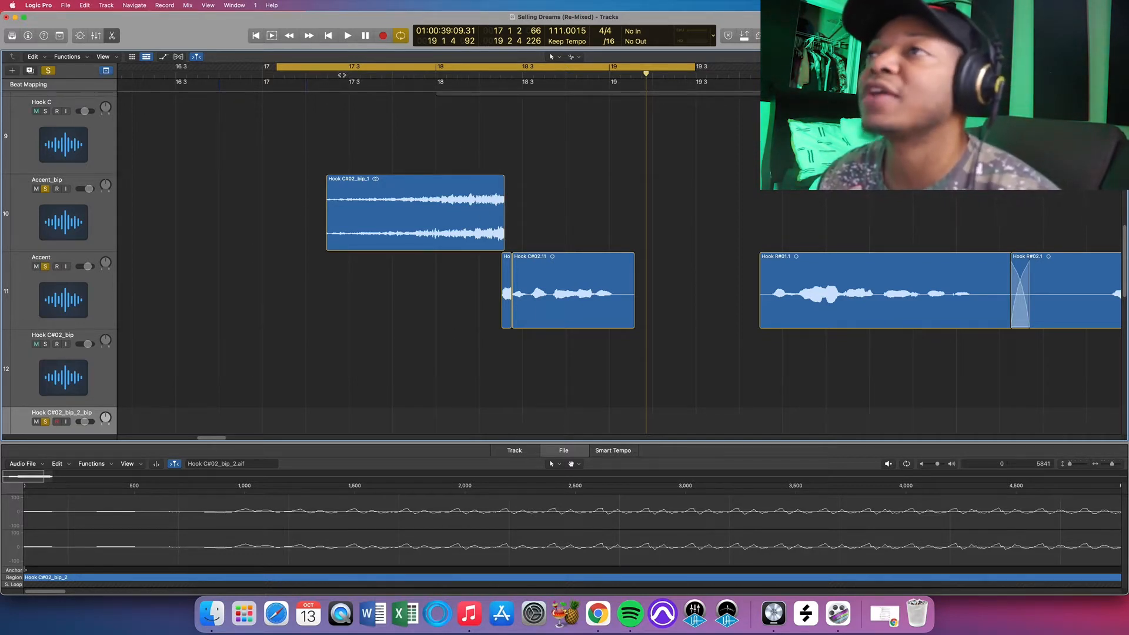
pyautogui.press('space')
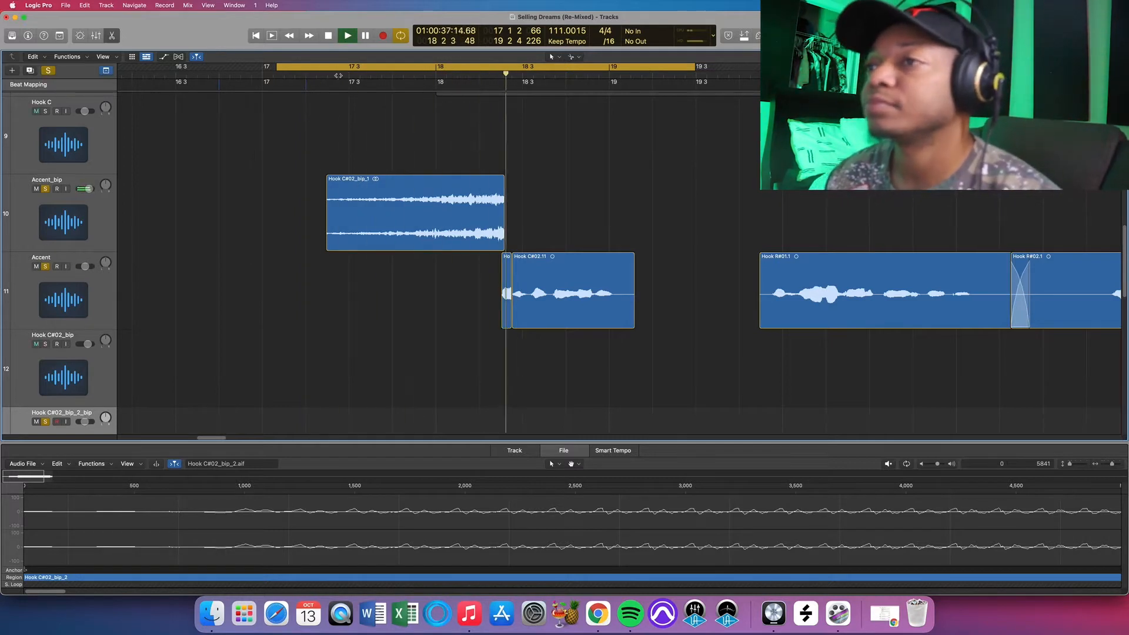
pyautogui.press('space')
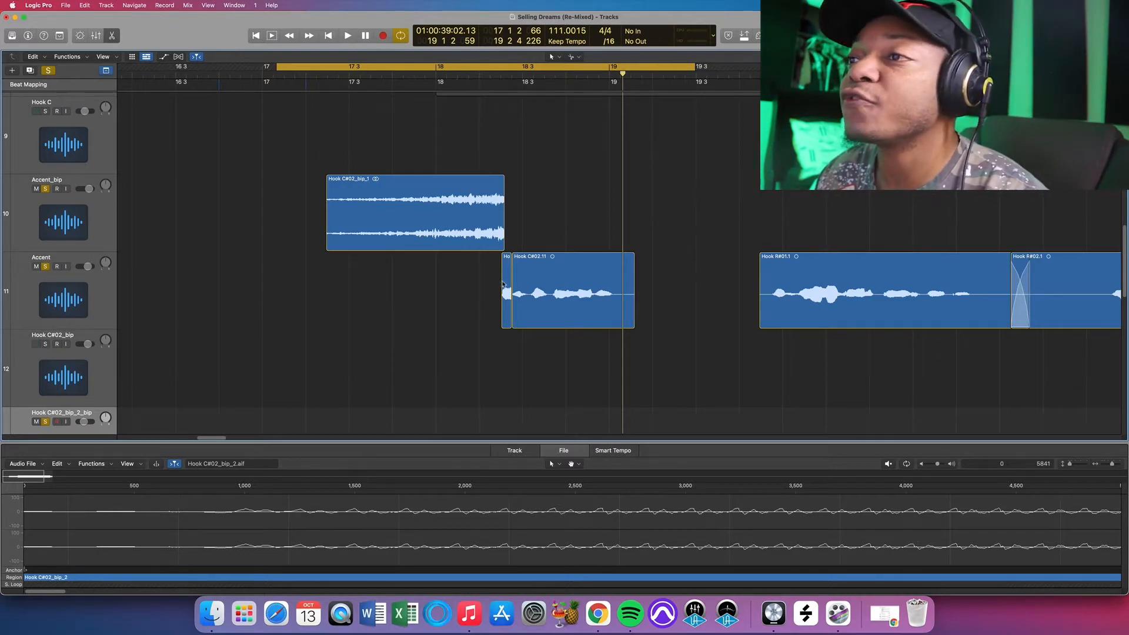
# With Accent_bip muted, replace the short leading slice on the Accent track by extending the start of Hook C#02.11 over its place.
pyautogui.click(503, 285)
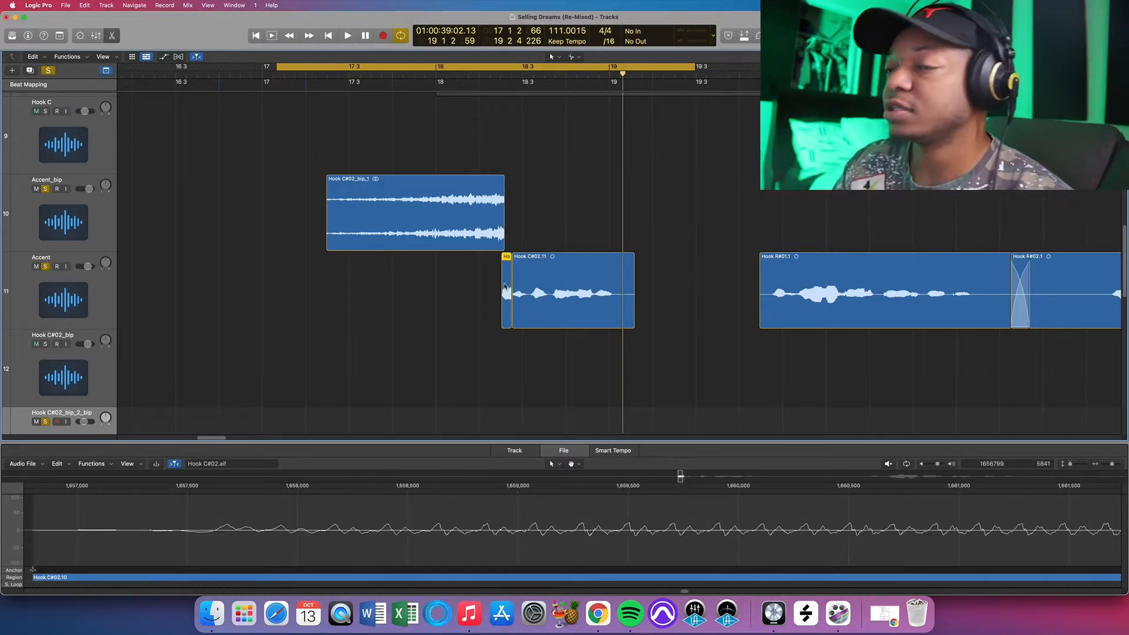
pyautogui.press('Delete')
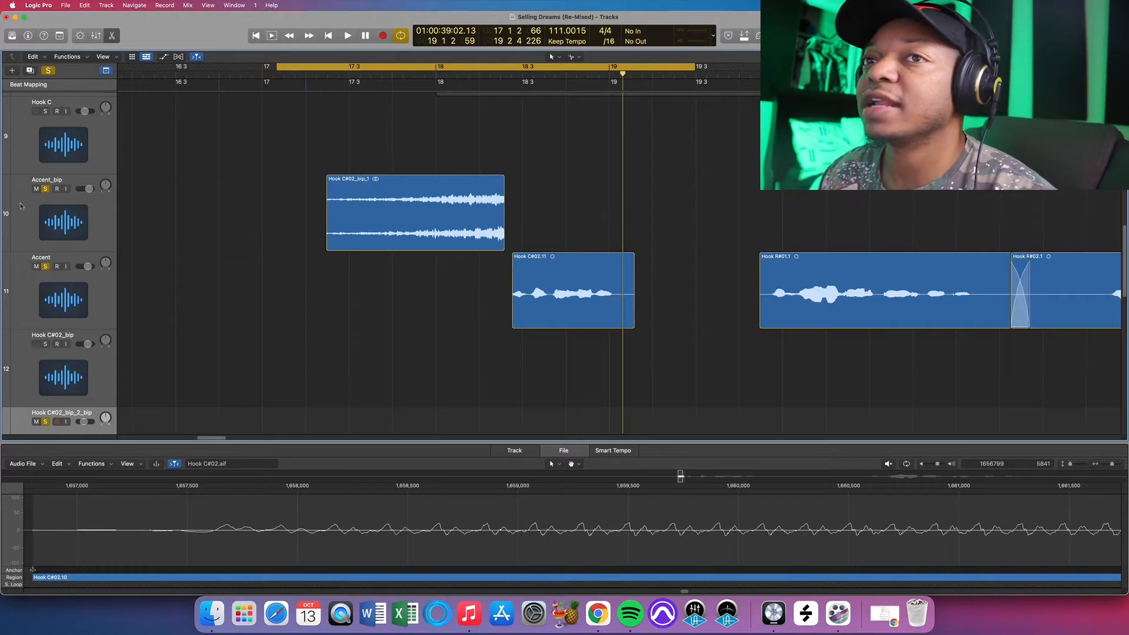
pyautogui.hotkey('ctrl', 'm')
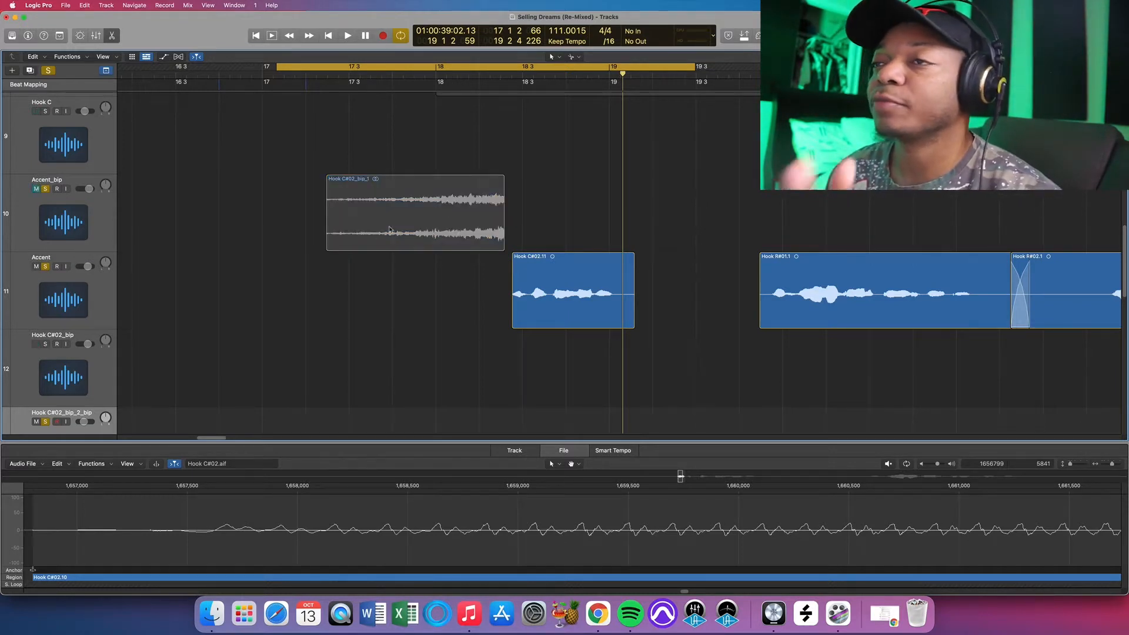
pyautogui.moveTo(512, 315); pyautogui.dragTo(501, 316)
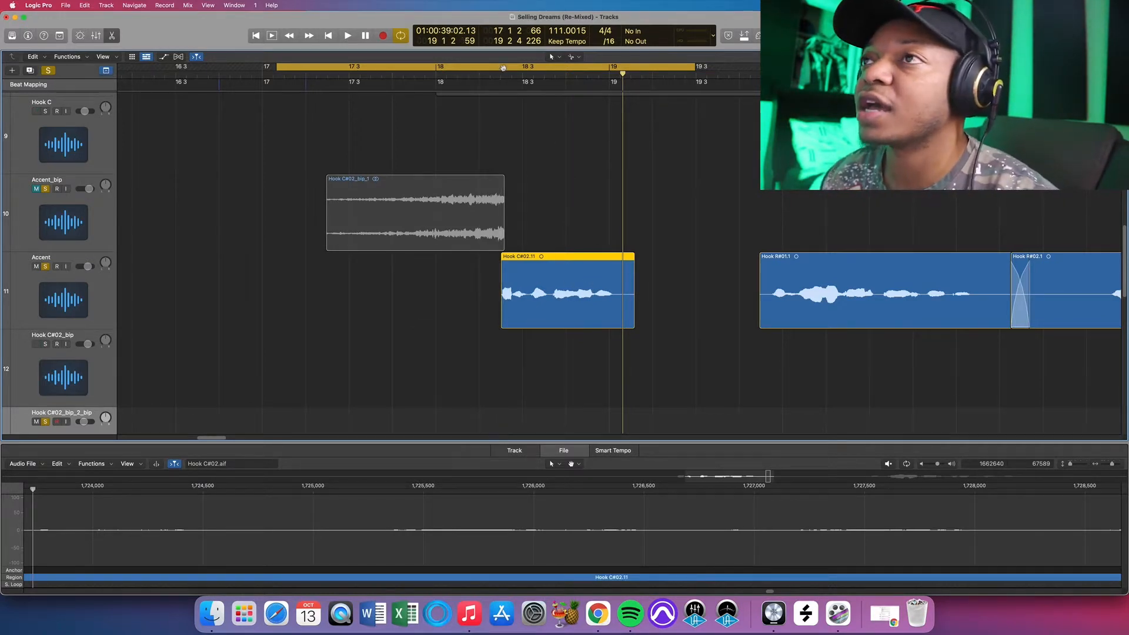
# Set the cycle range from about 18 2 2 to 19 3 2 around Hook C#02.11 and play the vocal phrase.
pyautogui.moveTo(501, 66); pyautogui.dragTo(703, 66)
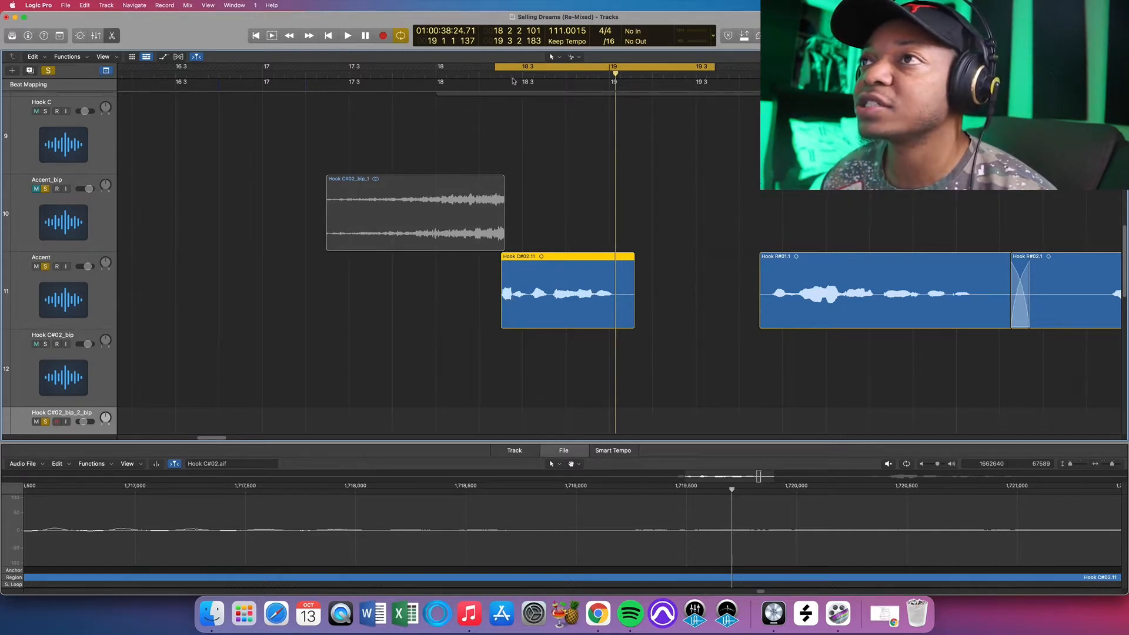
pyautogui.press('space')
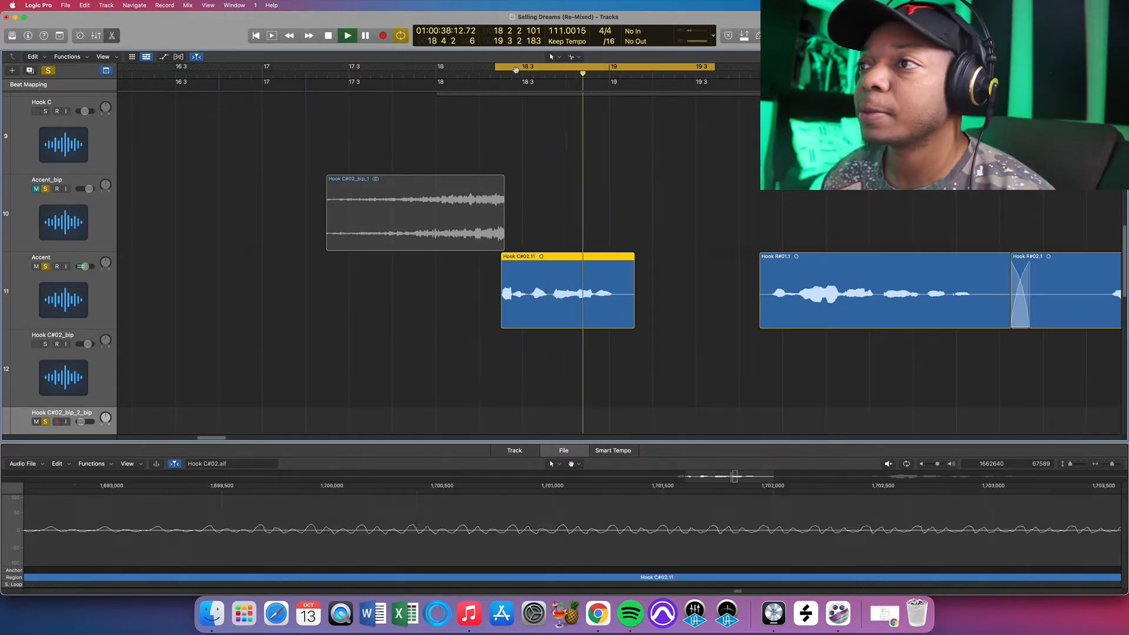
pyautogui.press('space')
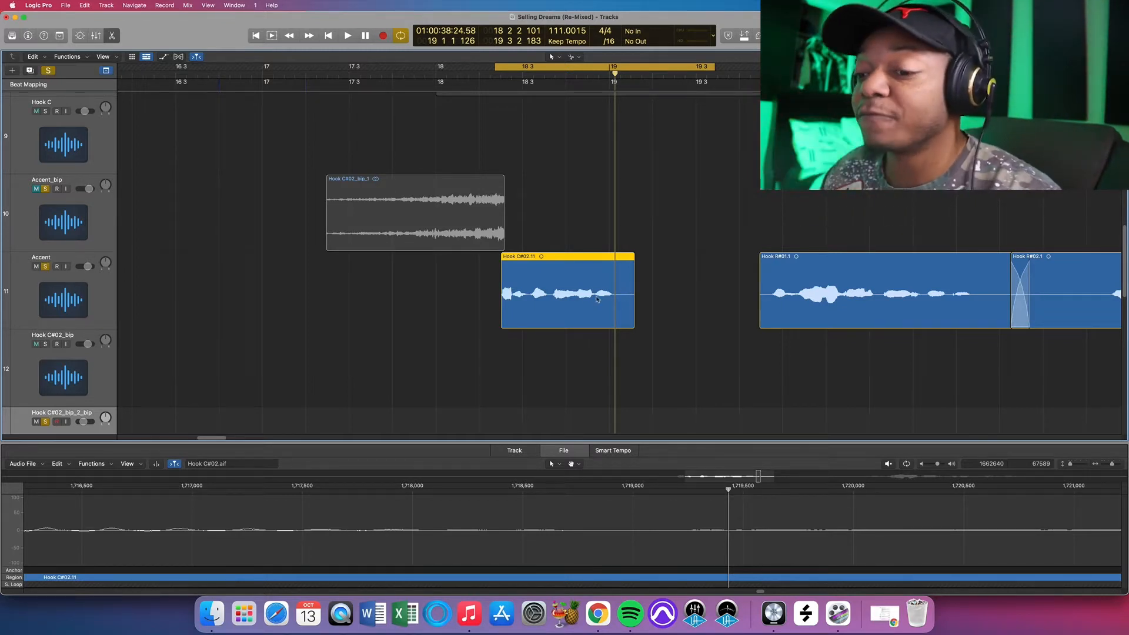
# Split Hook C#02.11 right after its first waveform burst, select the short leading slice and play it.
pyautogui.keyDown('super'); pyautogui.click(511, 295); pyautogui.keyUp('super')
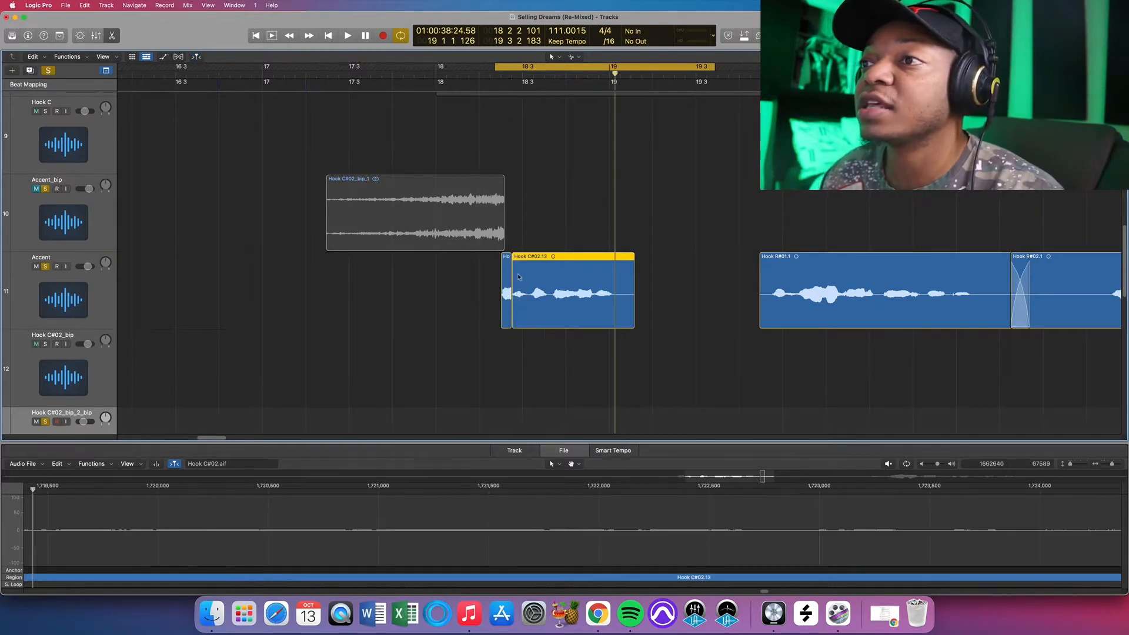
pyautogui.click(507, 293)
pyautogui.press('space')
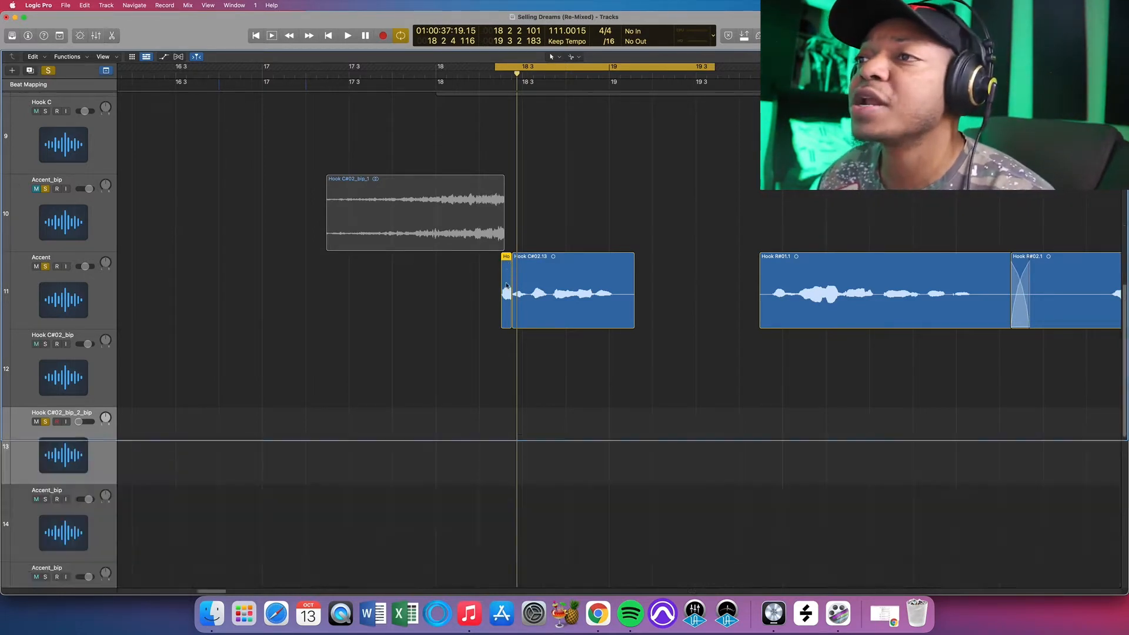
# Audition the short leading slice in the audio file editor and make the editor area taller.
pyautogui.press('e')
pyautogui.press('e')
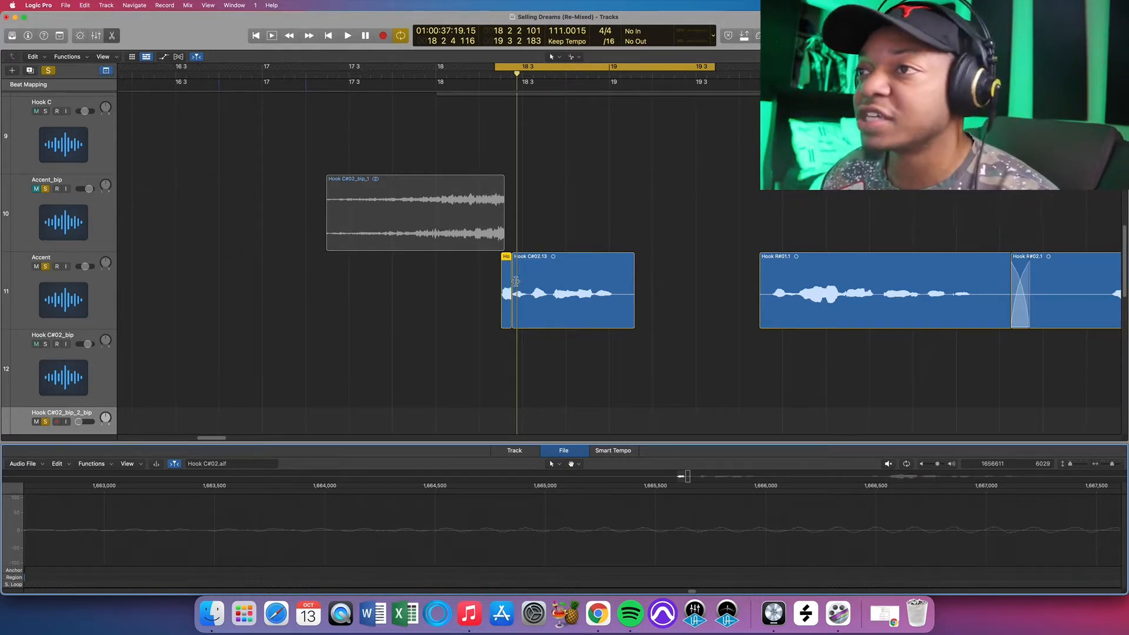
pyautogui.click(889, 465)
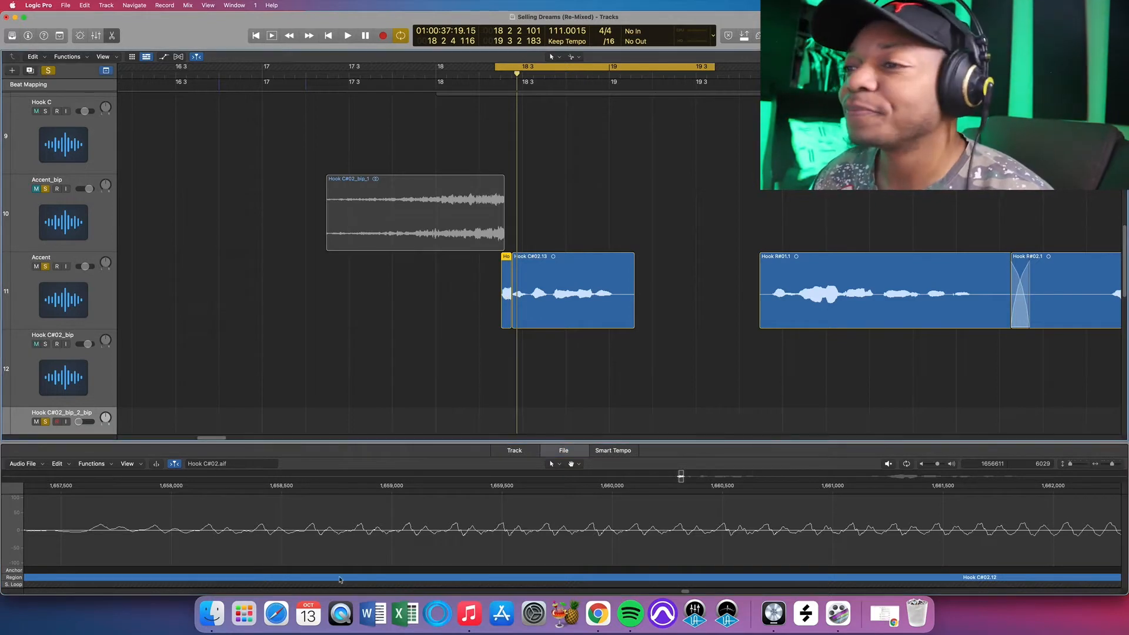
pyautogui.moveTo(617, 437); pyautogui.dragTo(616, 380)
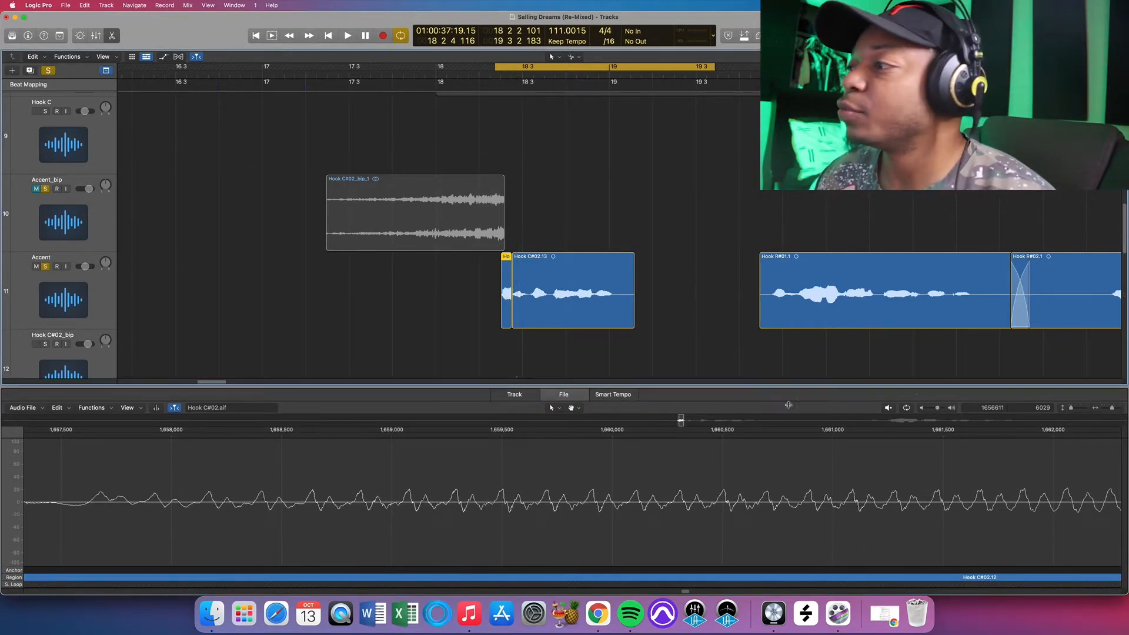
pyautogui.click(489, 297)
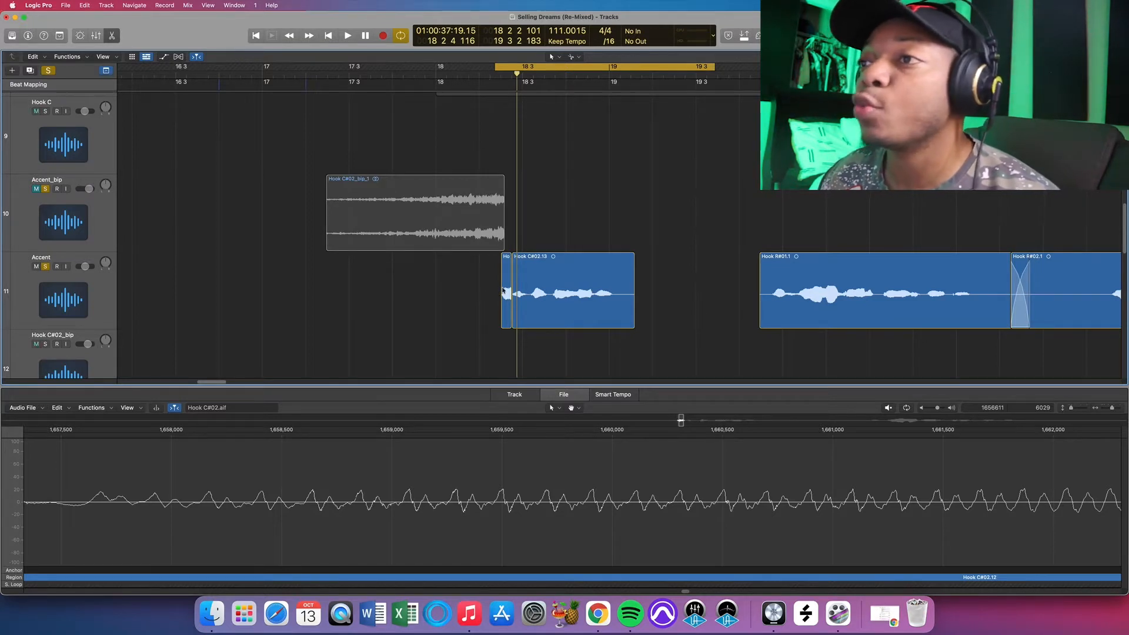
# Bounce the short leading slice in place to a new track as Hook C#02_bip, leaving the source and including the audio tail in the file.
pyautogui.click(503, 290)
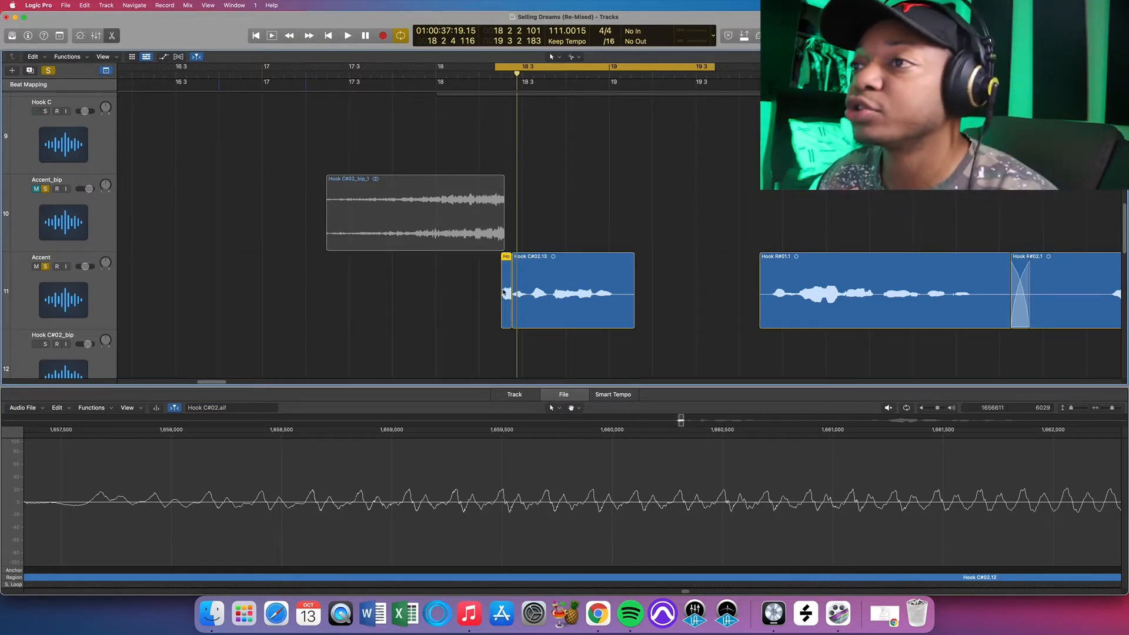
pyautogui.rightClick(503, 290)
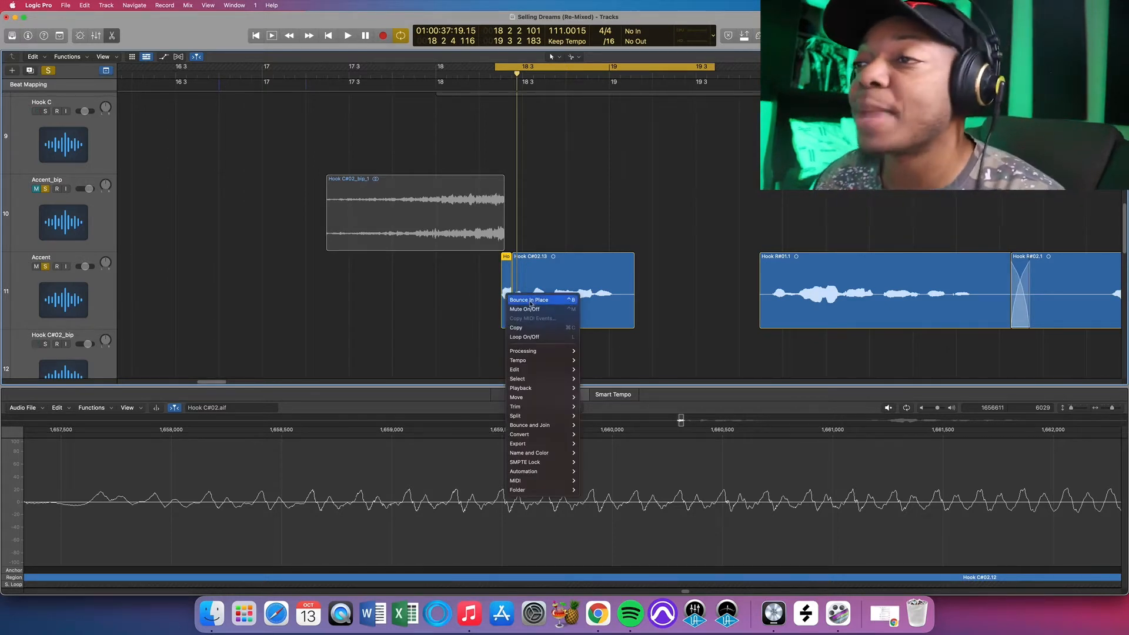
pyautogui.click(488, 286)
pyautogui.rightClick(508, 279)
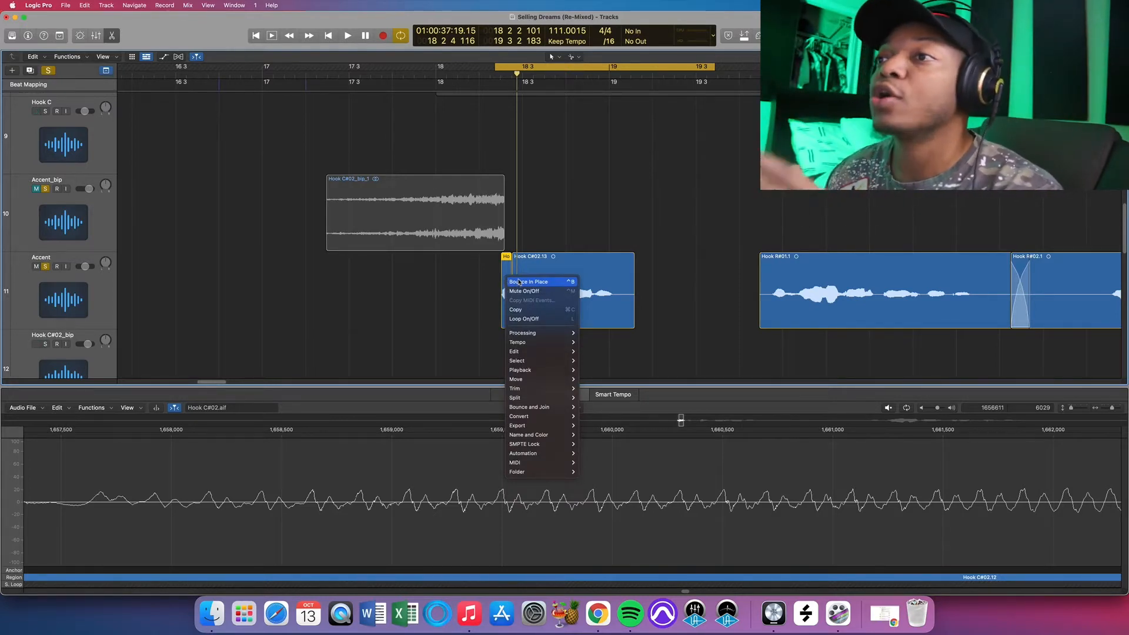
pyautogui.click(519, 282)
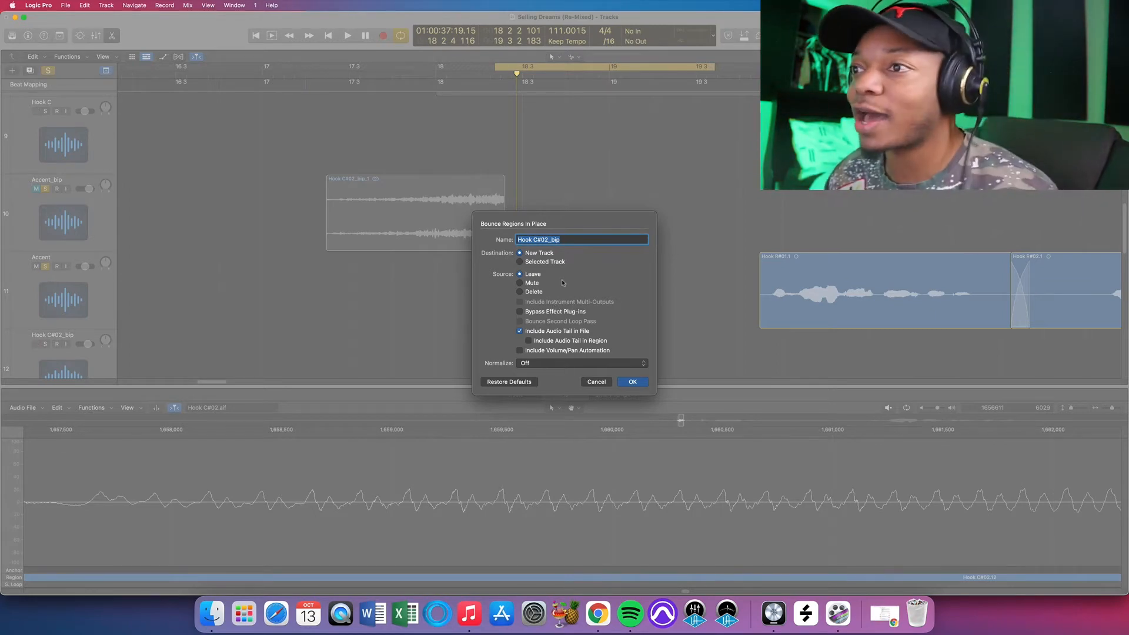
pyautogui.click(623, 382)
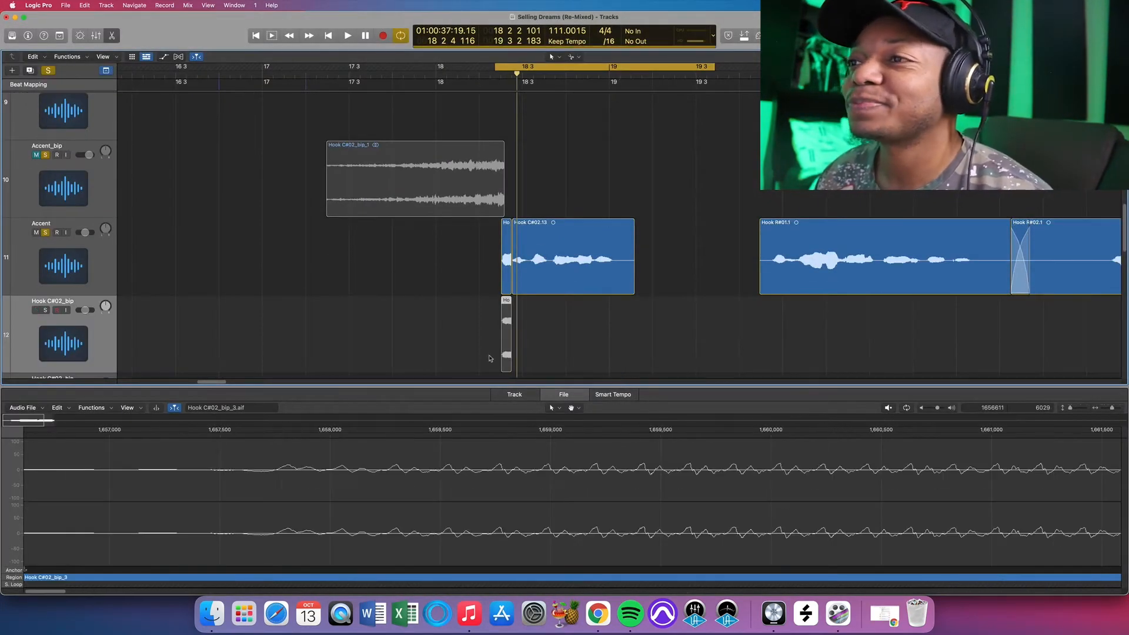
# Lengthen the bounced region to about 19 4 to expose its tail, and audition the original Accent slice in the audio file editor for comparison.
pyautogui.scroll(-1, 520, 353)
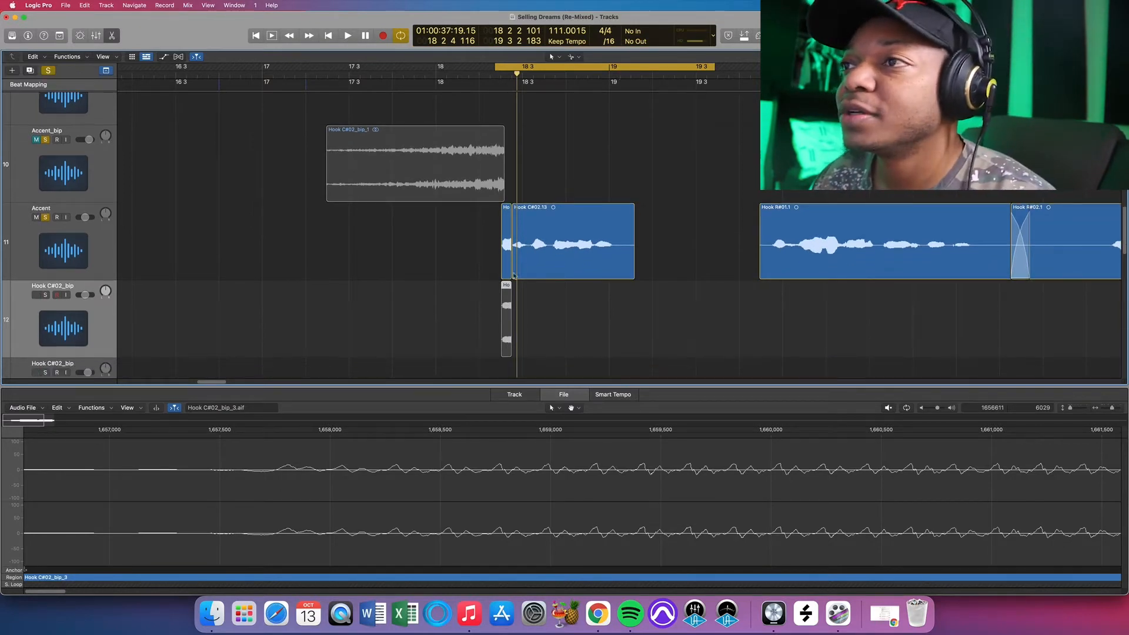
pyautogui.moveTo(509, 346); pyautogui.dragTo(746, 344)
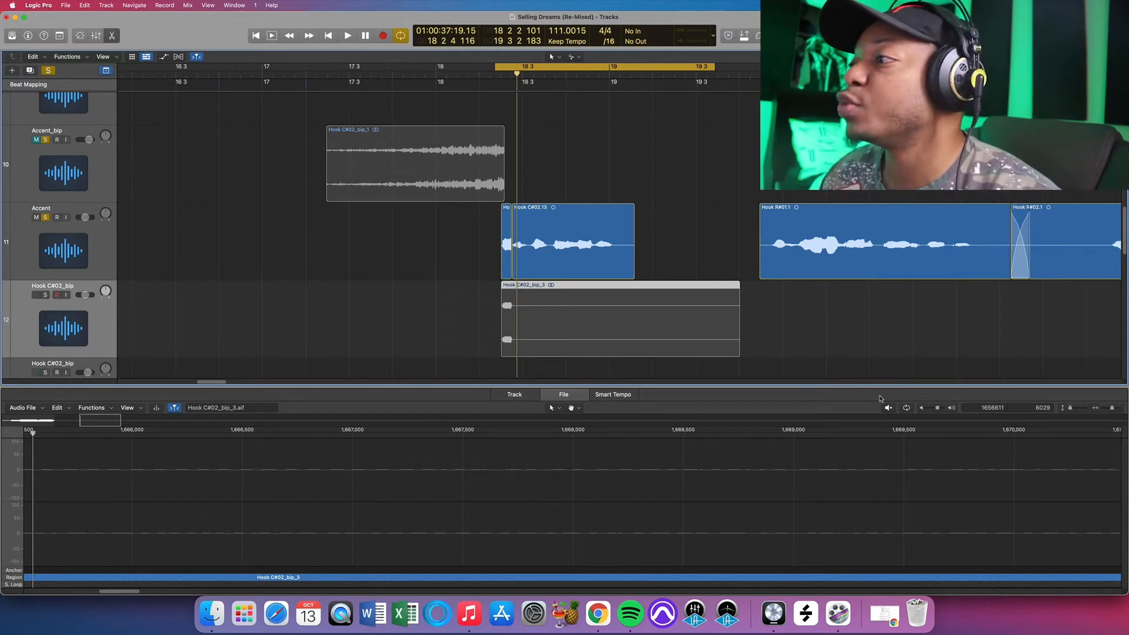
pyautogui.click(507, 235)
pyautogui.press('e')
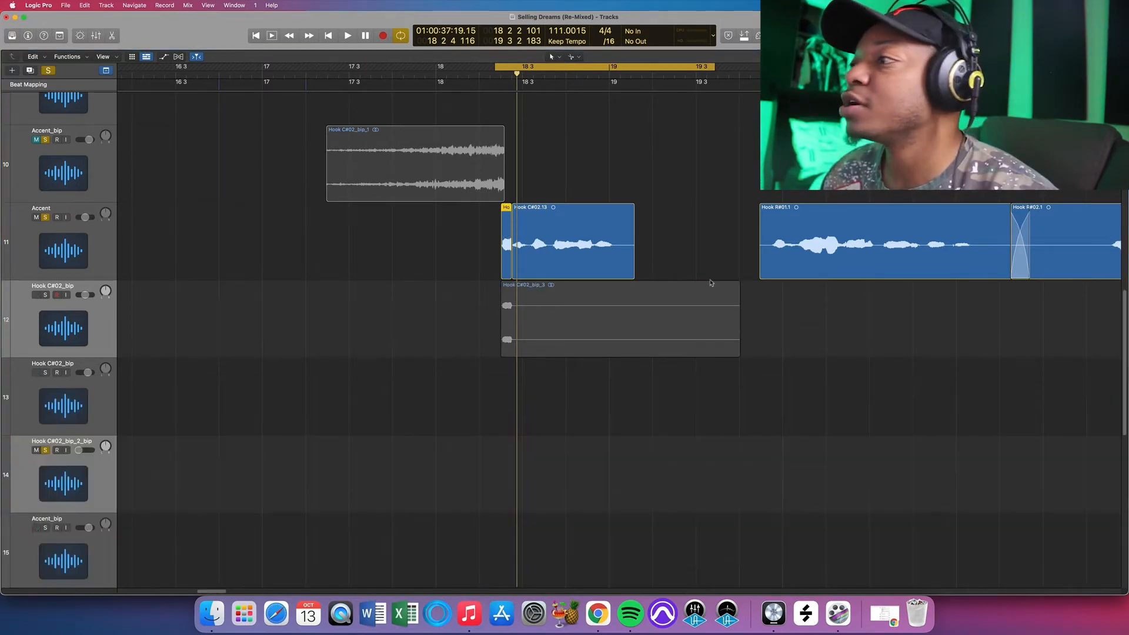
pyautogui.press('e')
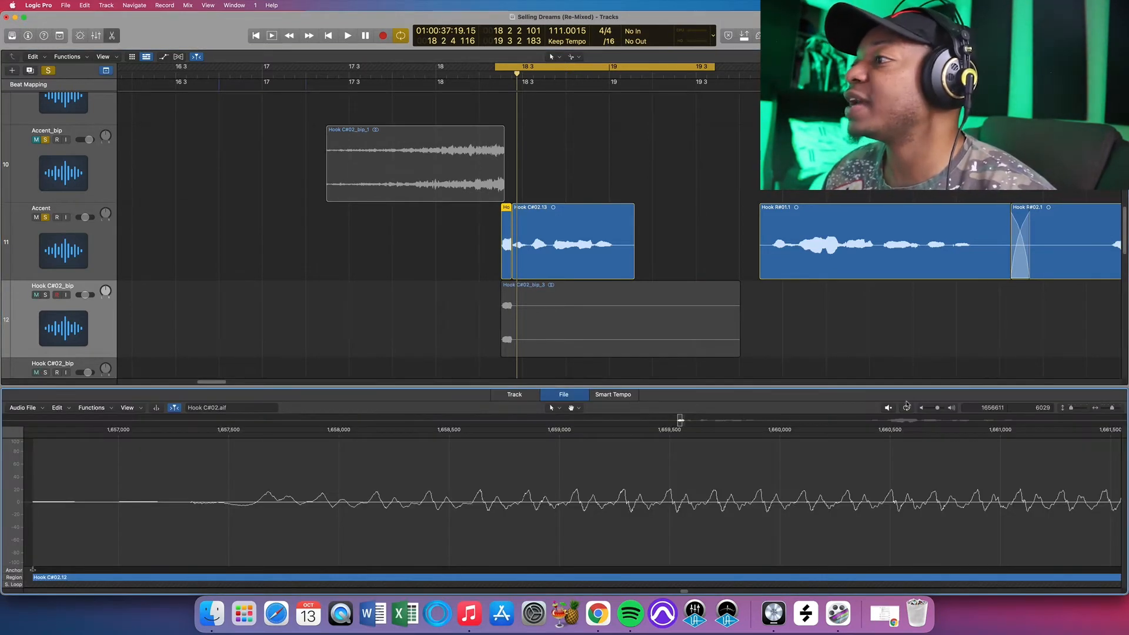
pyautogui.click(887, 407)
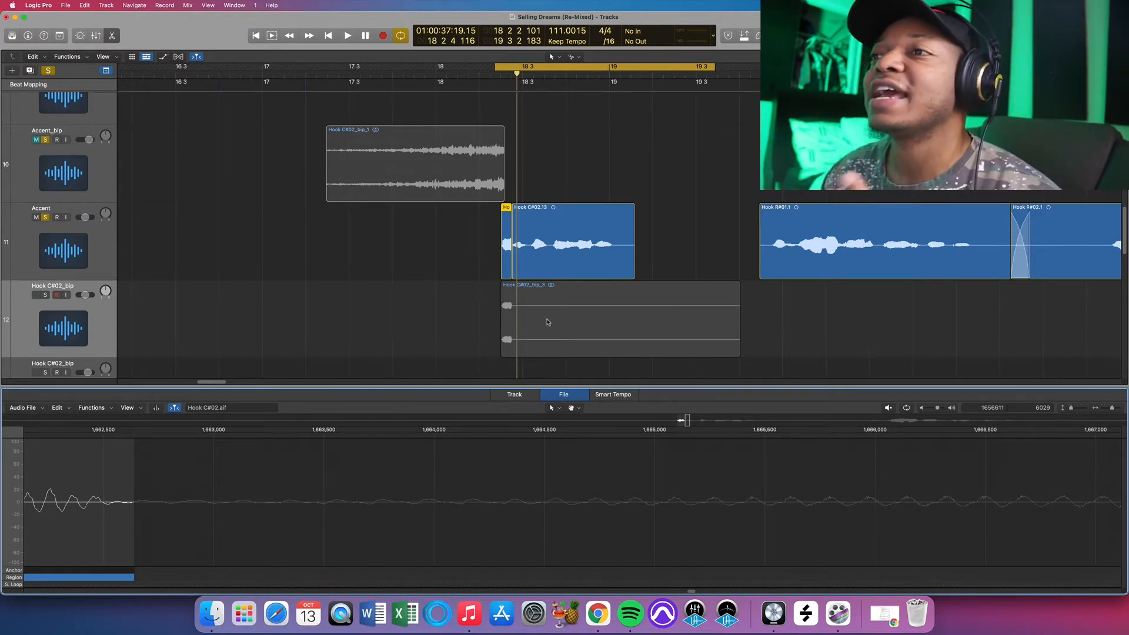
# Solo the bounced Hook C#02_bip track instead of Accent, and trim the bounced region back to the length of the original slice.
pyautogui.click(548, 321)
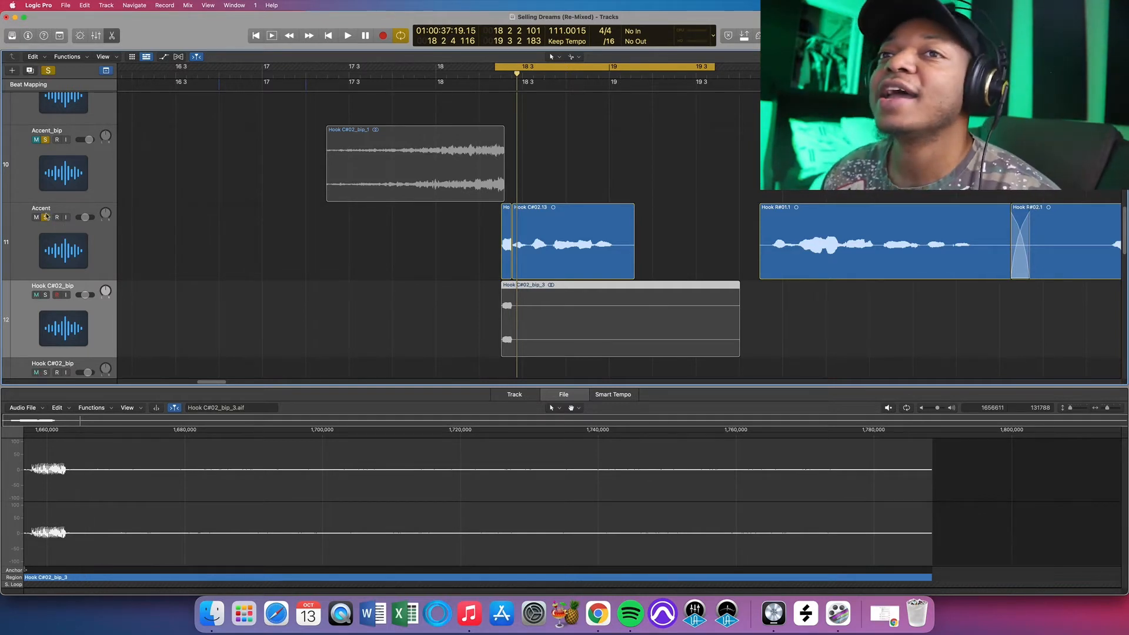
pyautogui.click(50, 223)
pyautogui.click(46, 295)
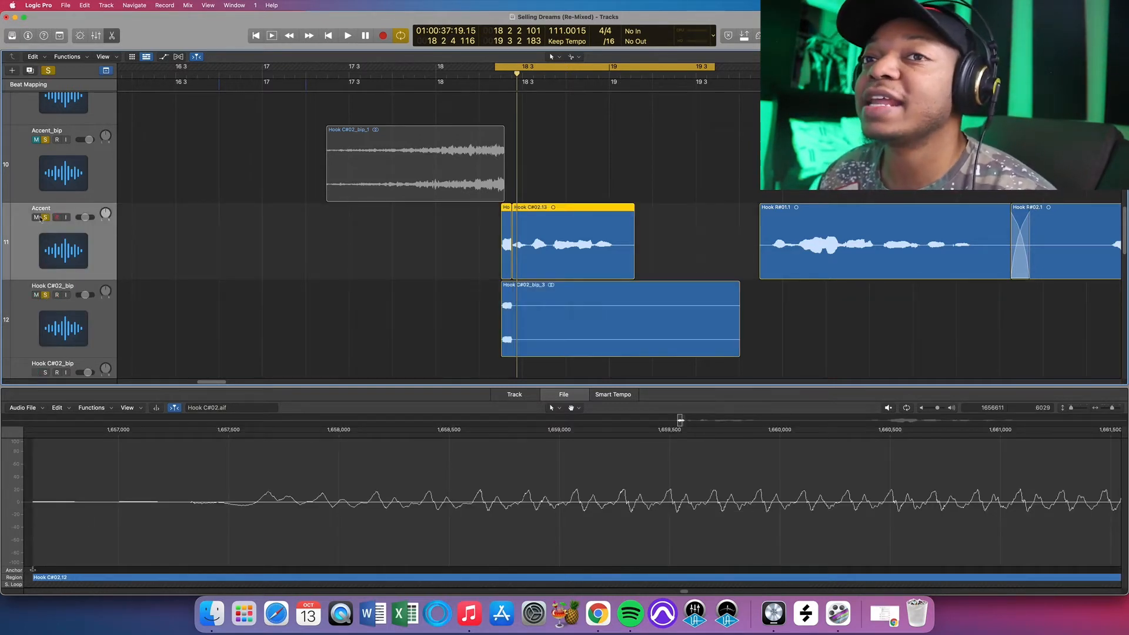
pyautogui.click(45, 218)
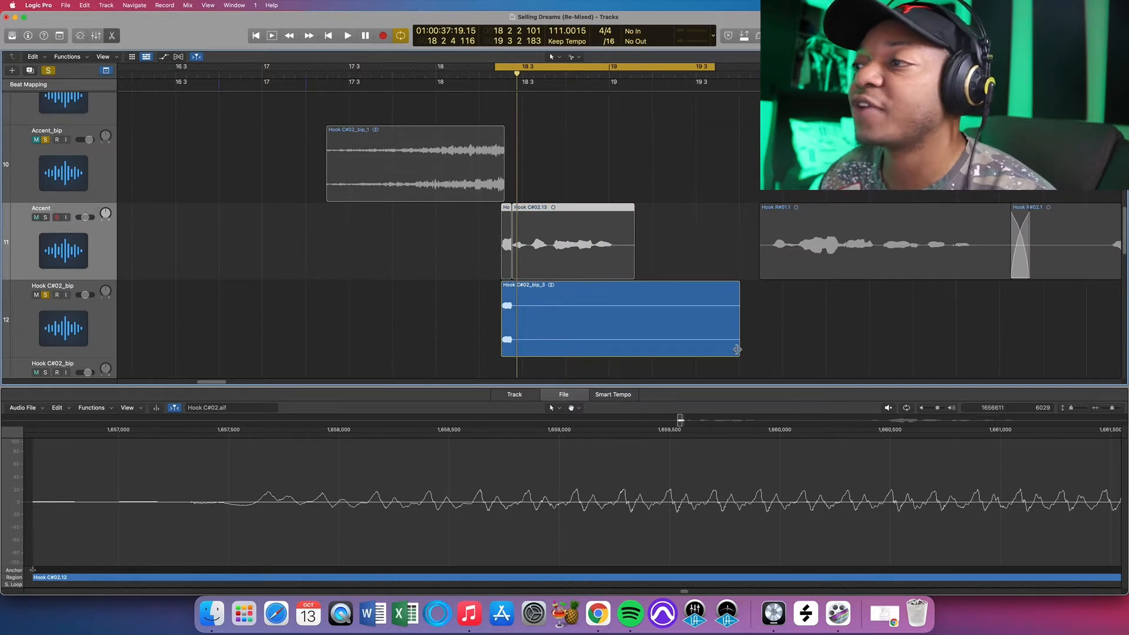
pyautogui.click(738, 350)
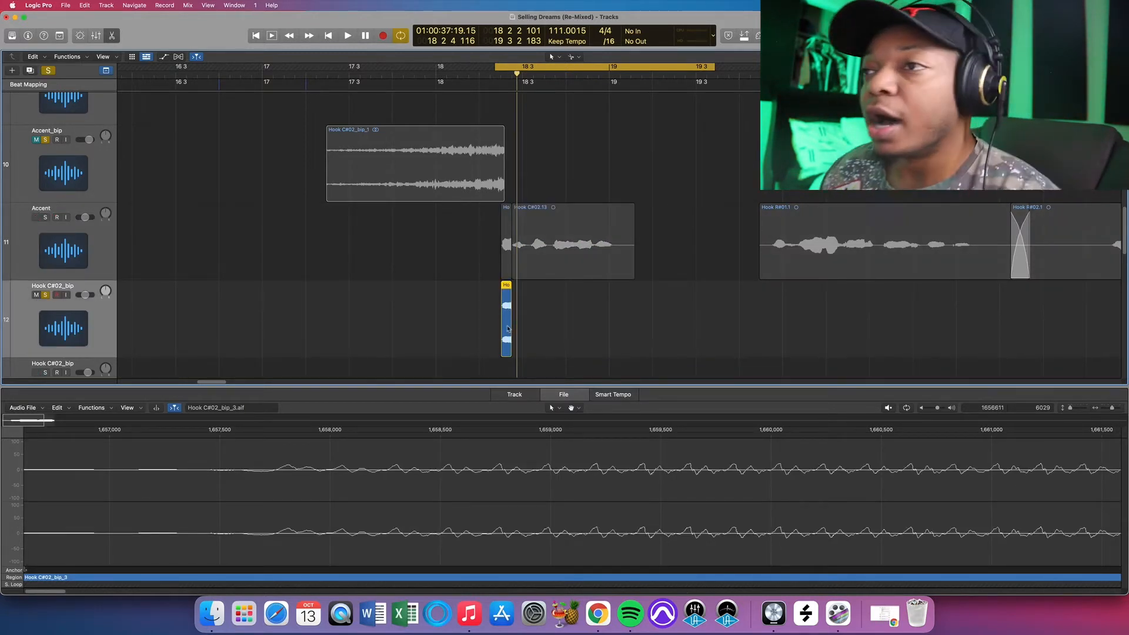
# Show the mixer and remove the Bus 2 send from the bounced Hook C#02_bip track.
pyautogui.click(96, 36)
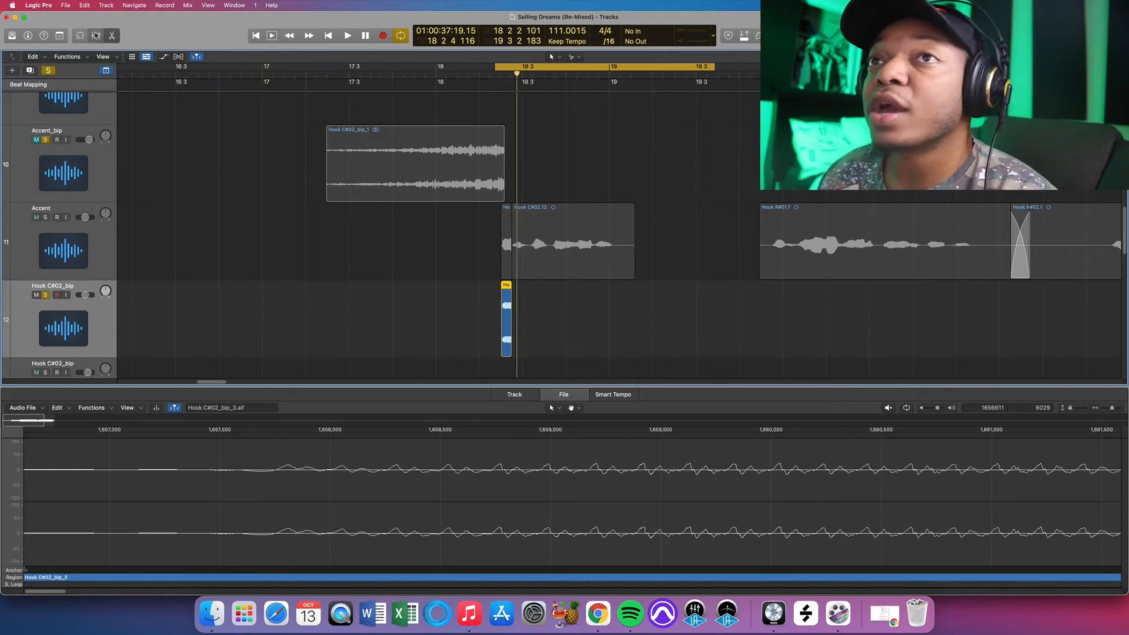
pyautogui.click(94, 247)
pyautogui.click(97, 311)
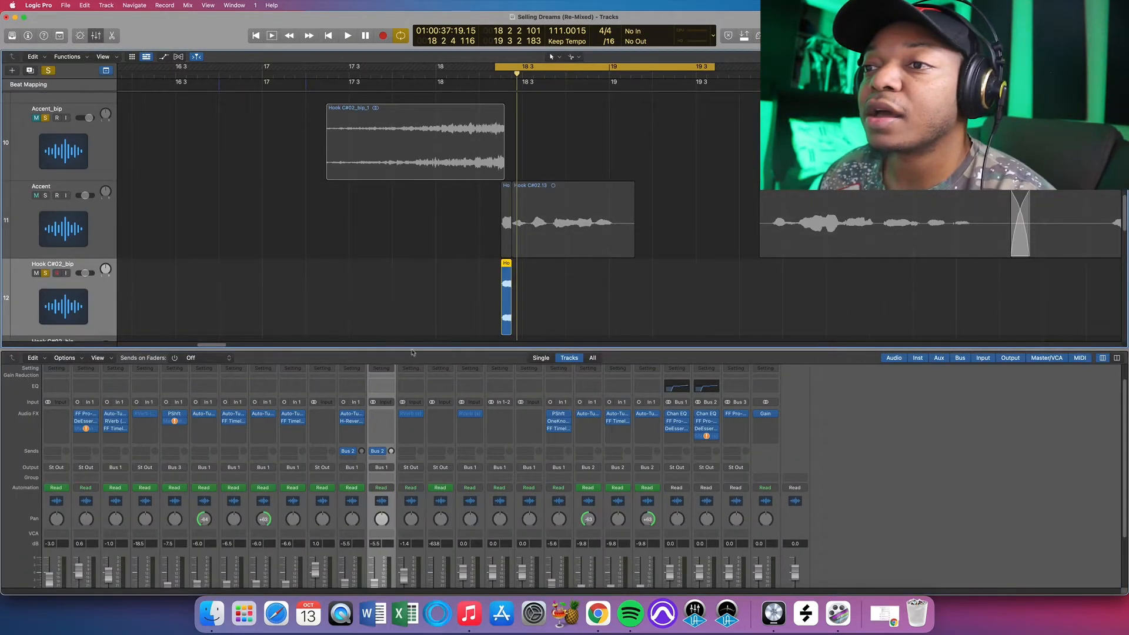
pyautogui.click(384, 451)
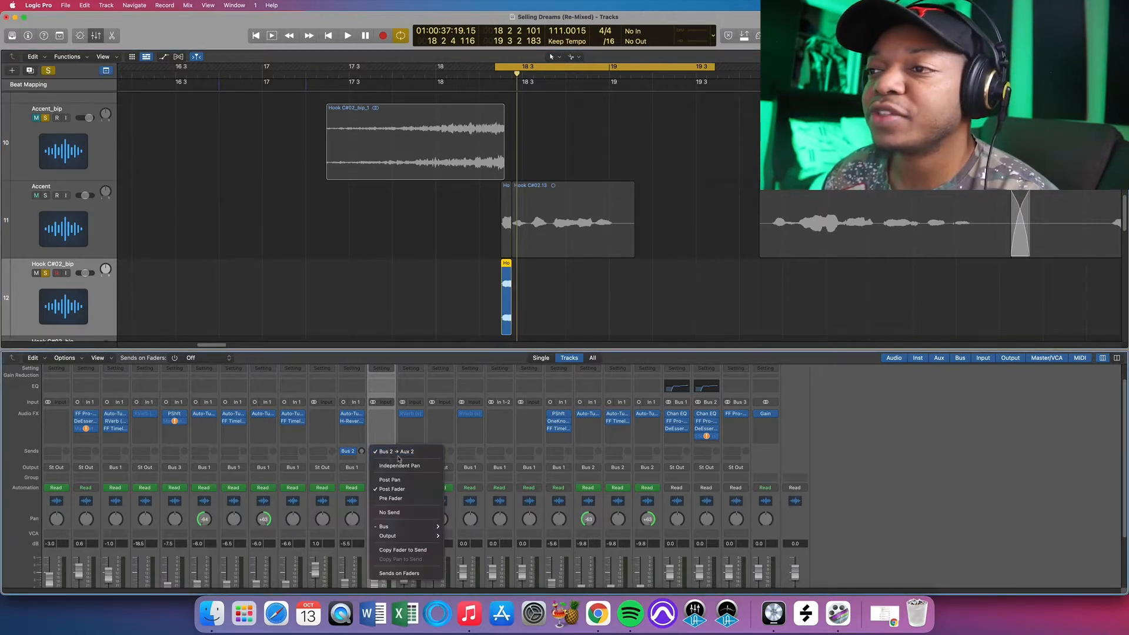
pyautogui.click(419, 513)
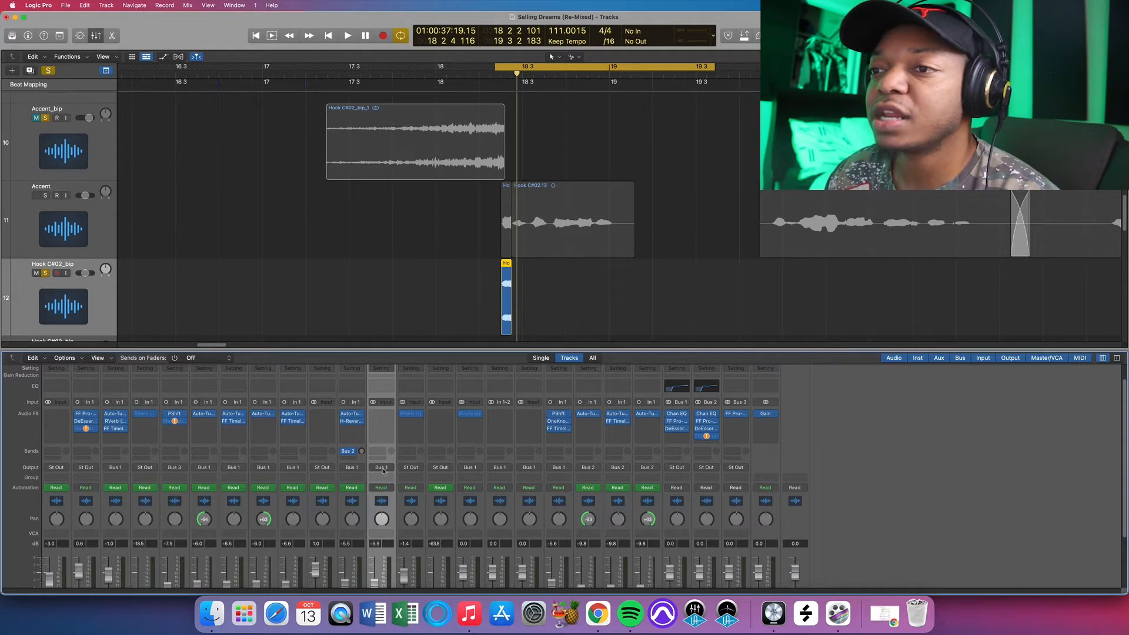
# Route the bounced Hook C#02_bip track's output directly to Stereo Output instead of Bus 1.
pyautogui.click(382, 468)
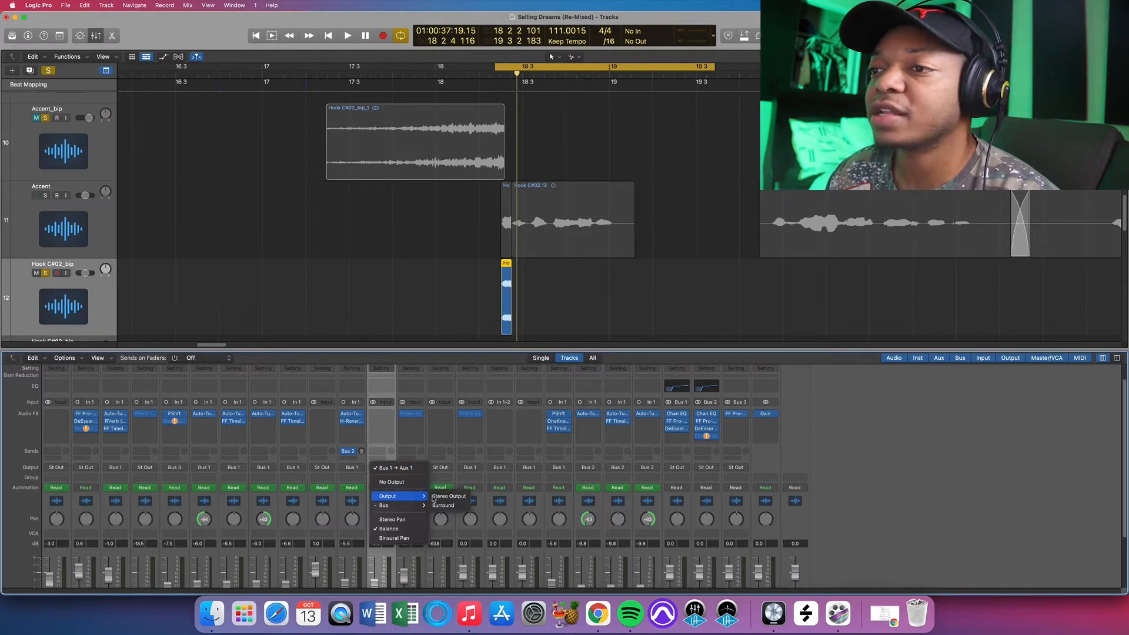
pyautogui.click(440, 497)
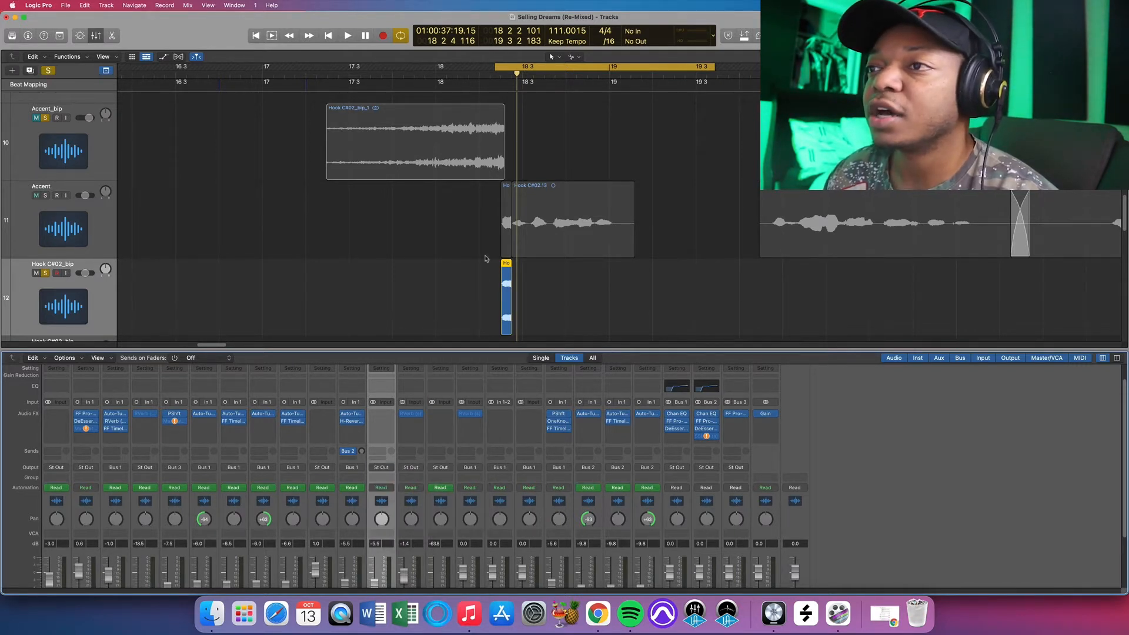
pyautogui.click(95, 229)
pyautogui.click(107, 290)
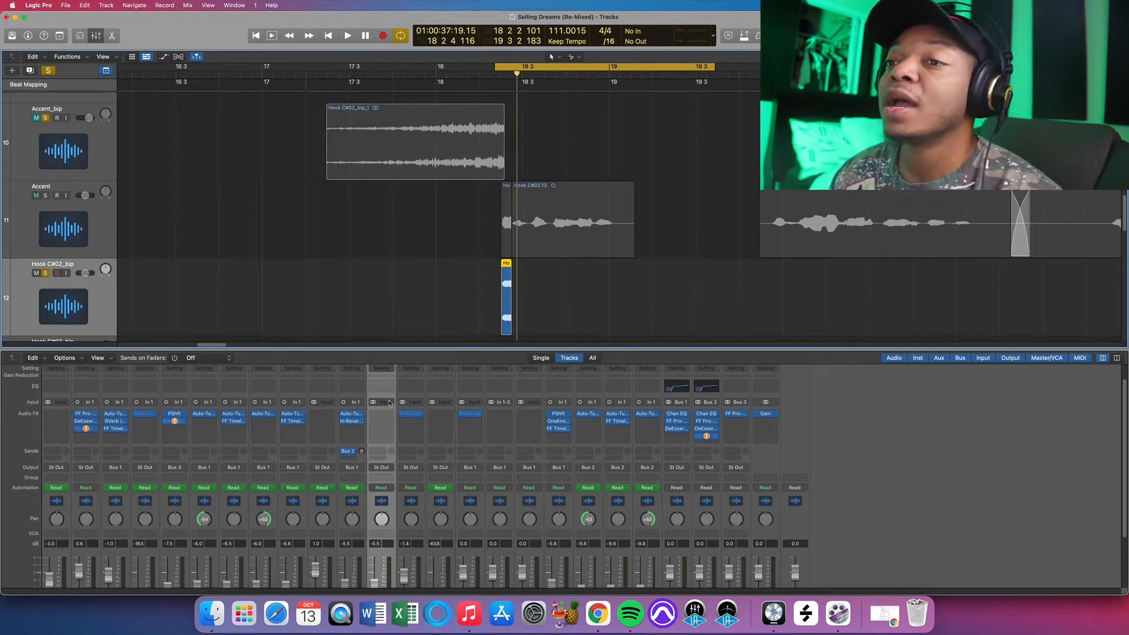
# Try a stereo H-Reverb on the Hook C#02_bip track and audition the reverberated word.
pyautogui.click(382, 417)
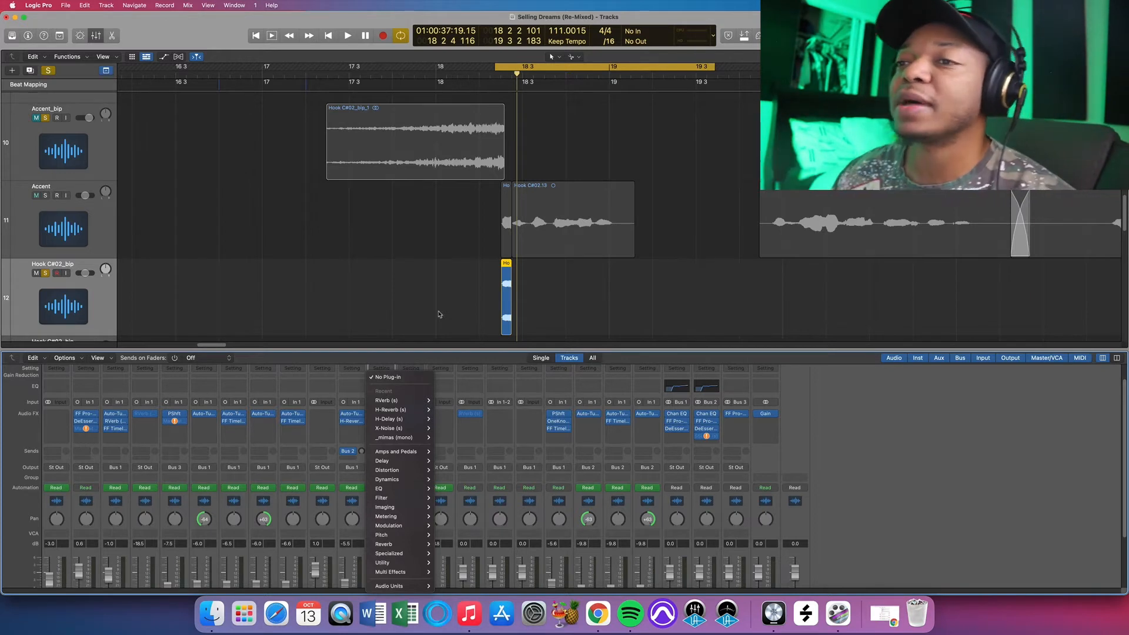
pyautogui.moveTo(404, 411)
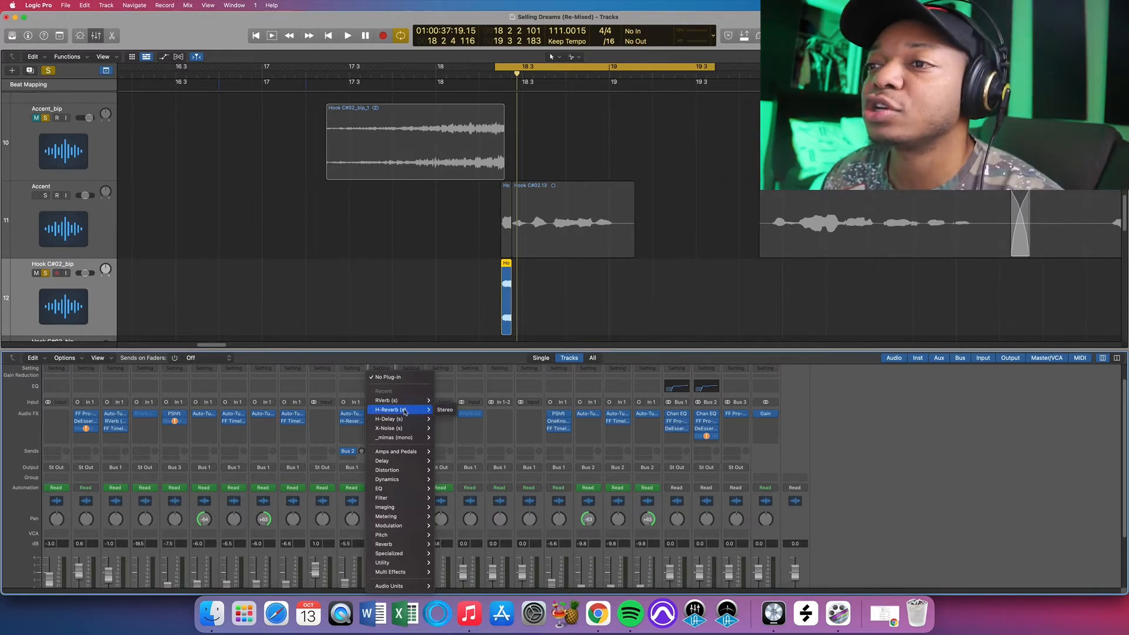
pyautogui.click(444, 410)
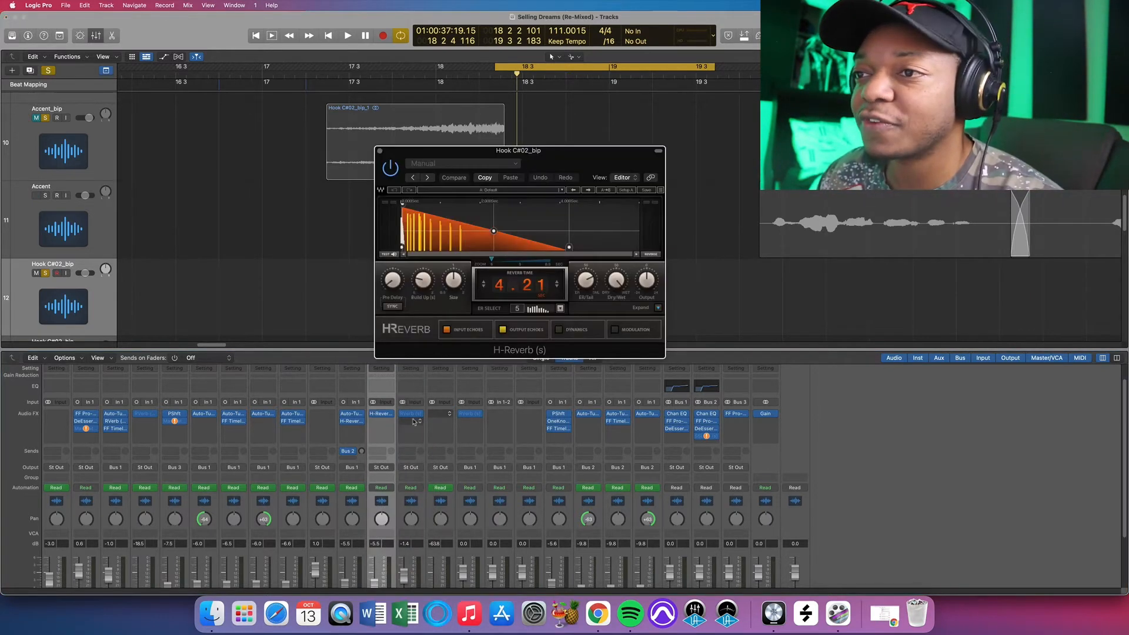
pyautogui.moveTo(529, 152); pyautogui.dragTo(738, 154)
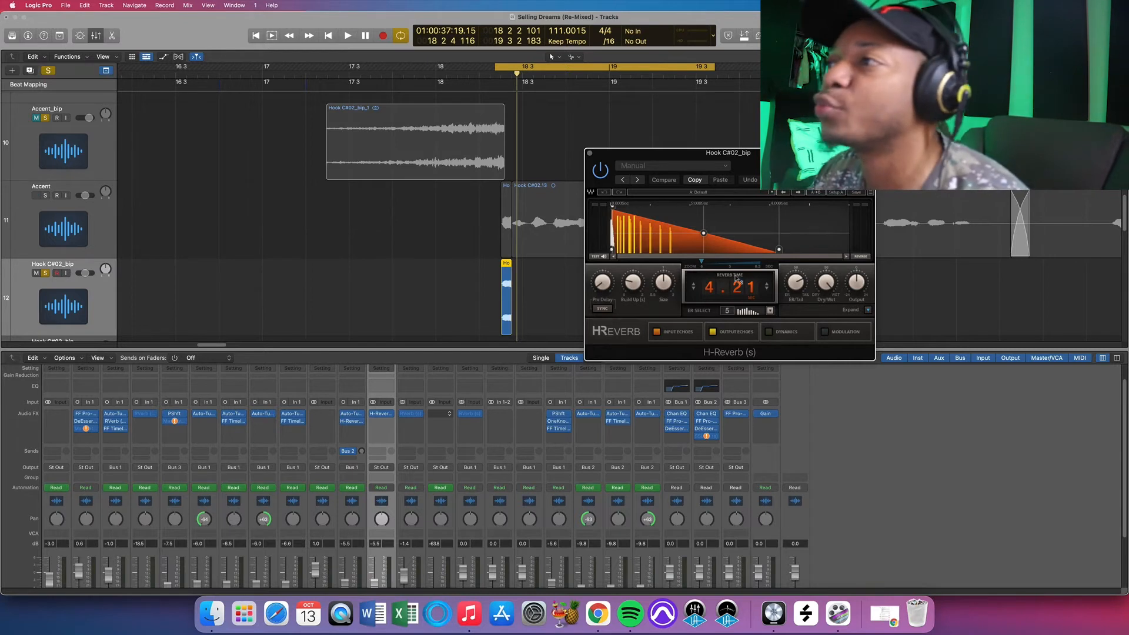
pyautogui.press('space')
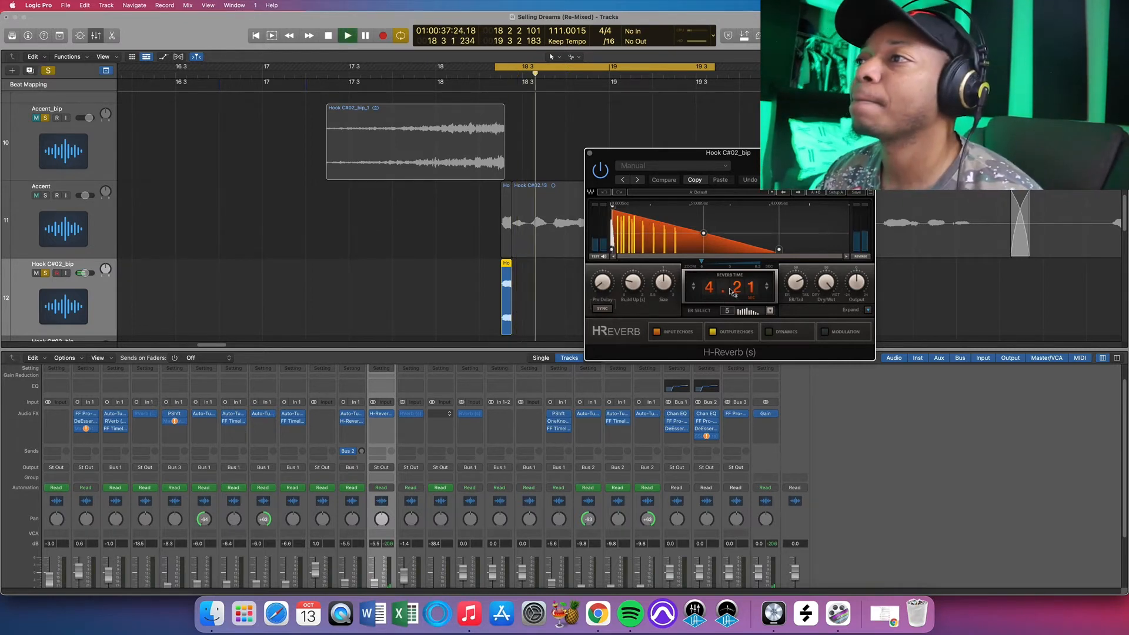
pyautogui.press('space')
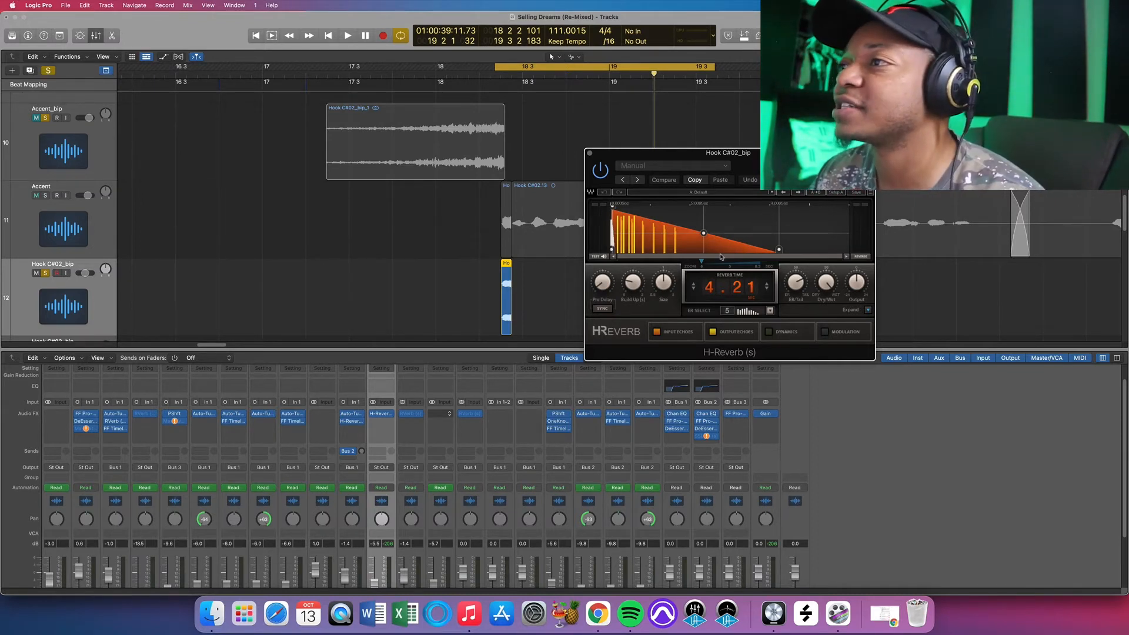
pyautogui.press('space')
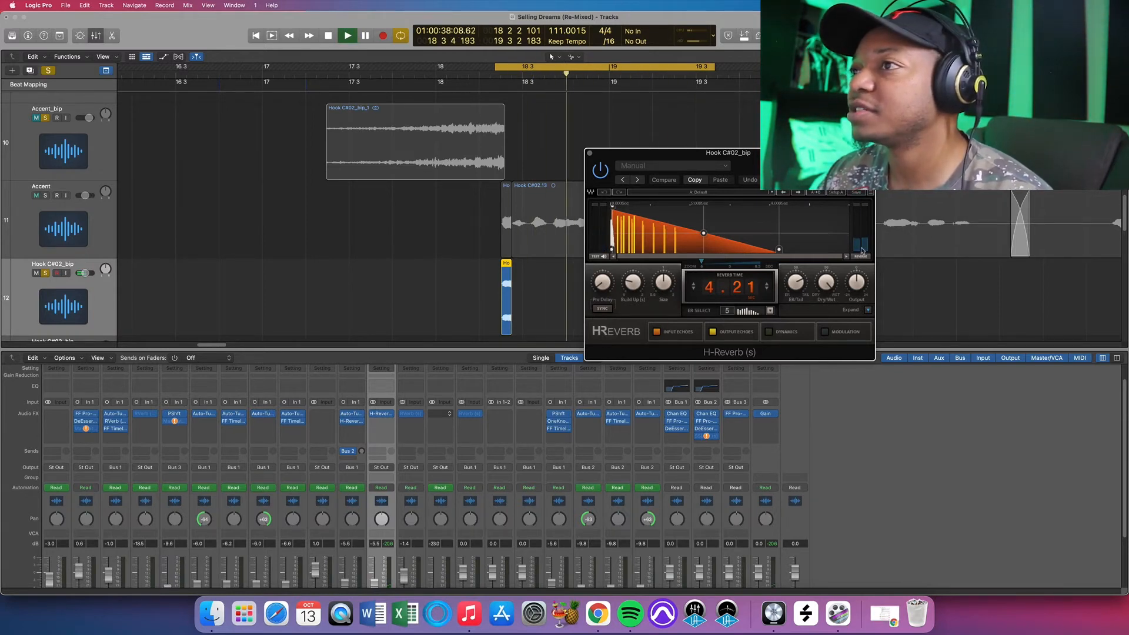
pyautogui.press('space')
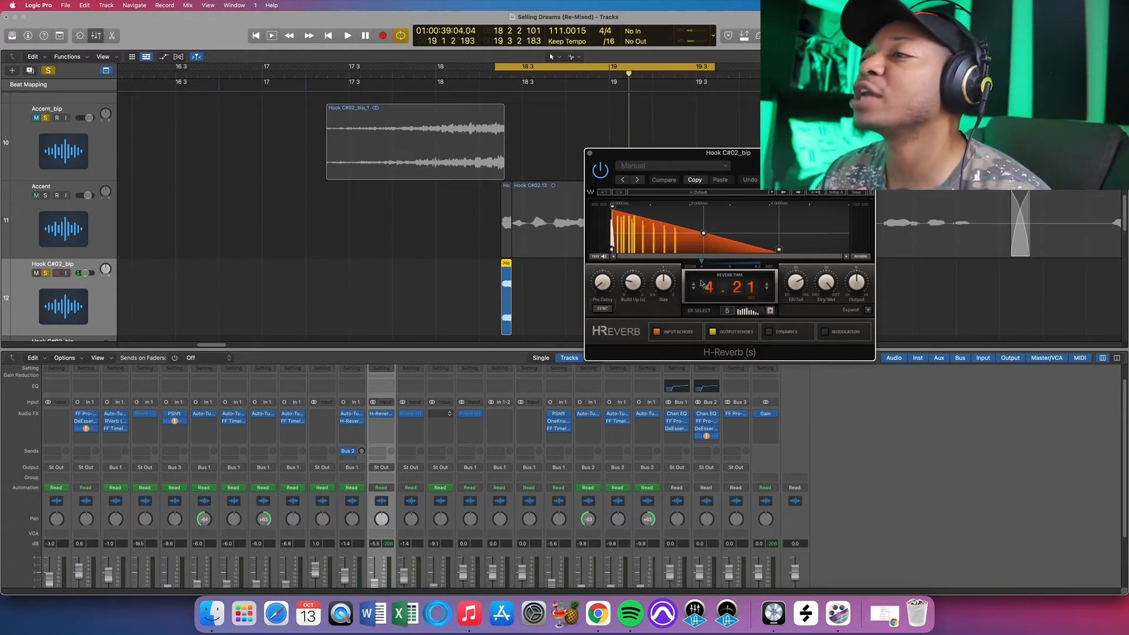
# Set the H-Reverb reverb time to 6.00, audition the longer reverb, and close the plug-in window.
pyautogui.moveTo(709, 289); pyautogui.dragTo(709, 258)
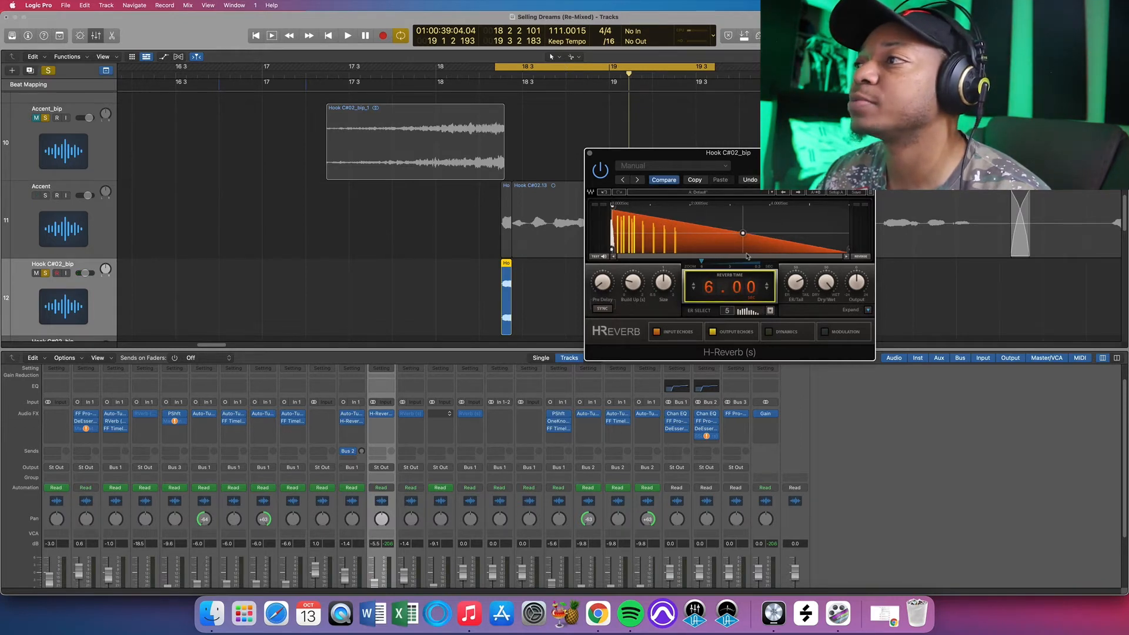
pyautogui.press('space')
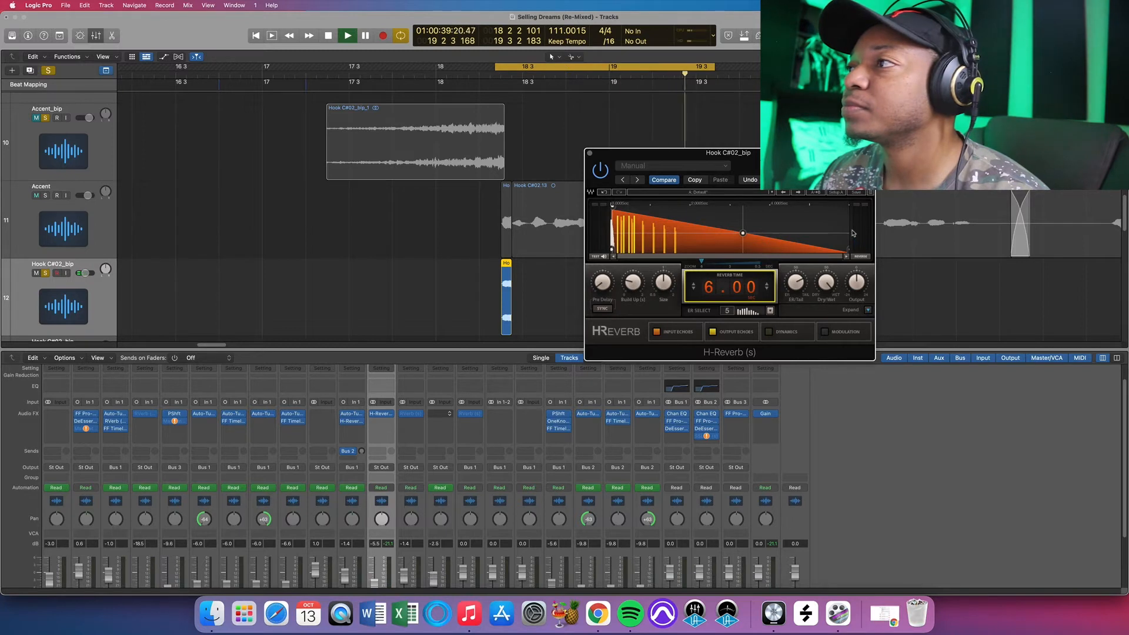
pyautogui.press('space')
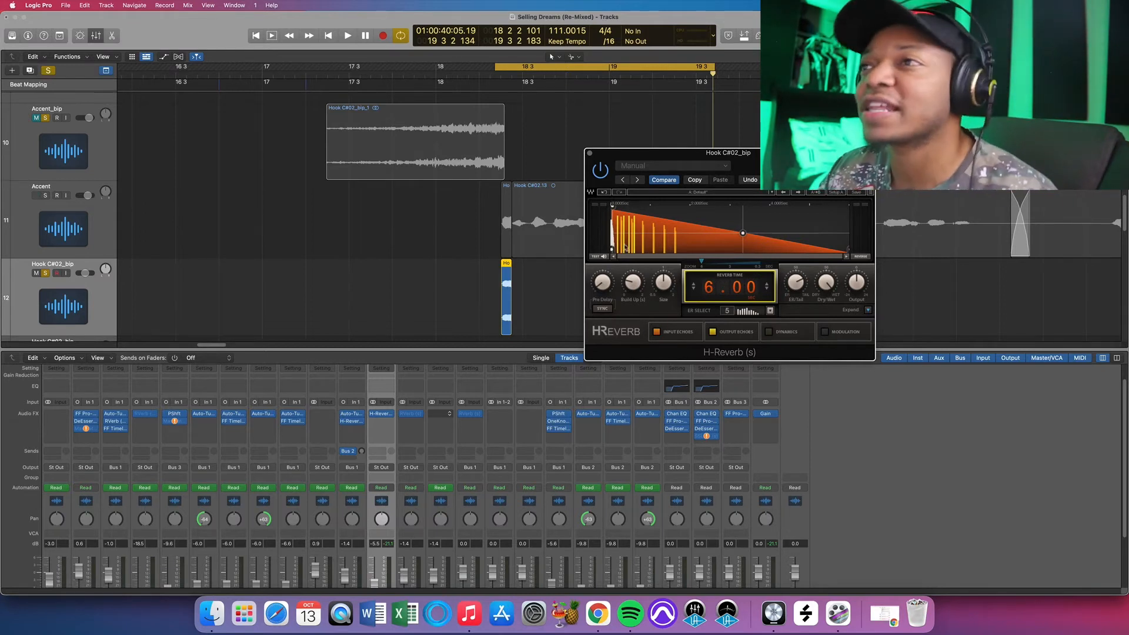
pyautogui.click(590, 154)
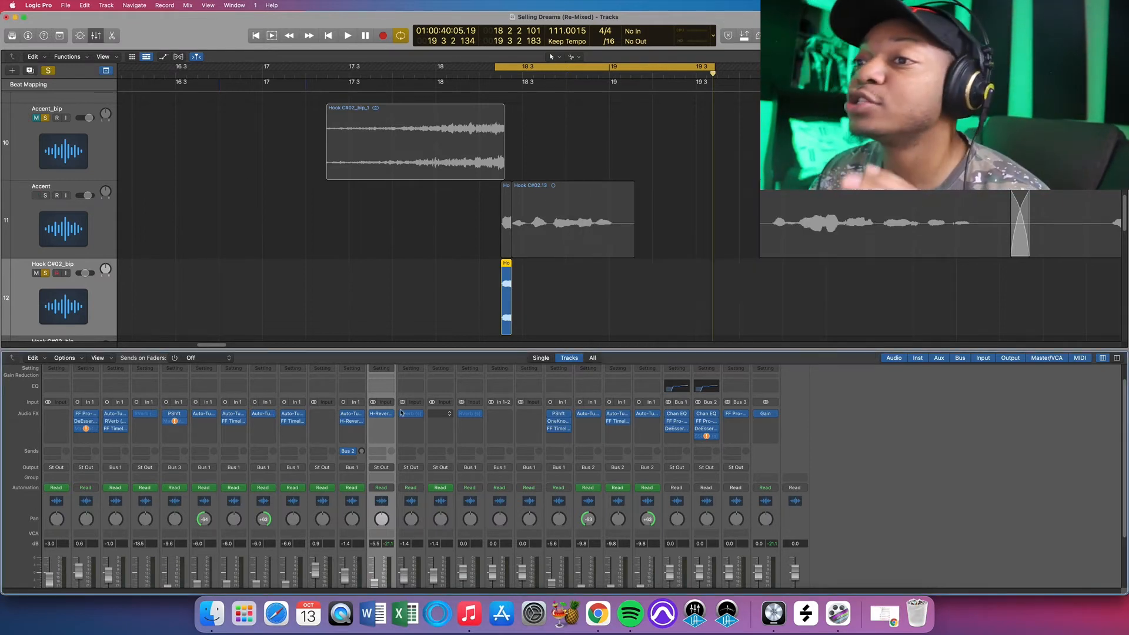
# Replace H-Reverb on the Hook C#02_bip track with a stereo RVerb and set its reverb time to about 9.23.
pyautogui.click(389, 415)
pyautogui.moveTo(406, 416)
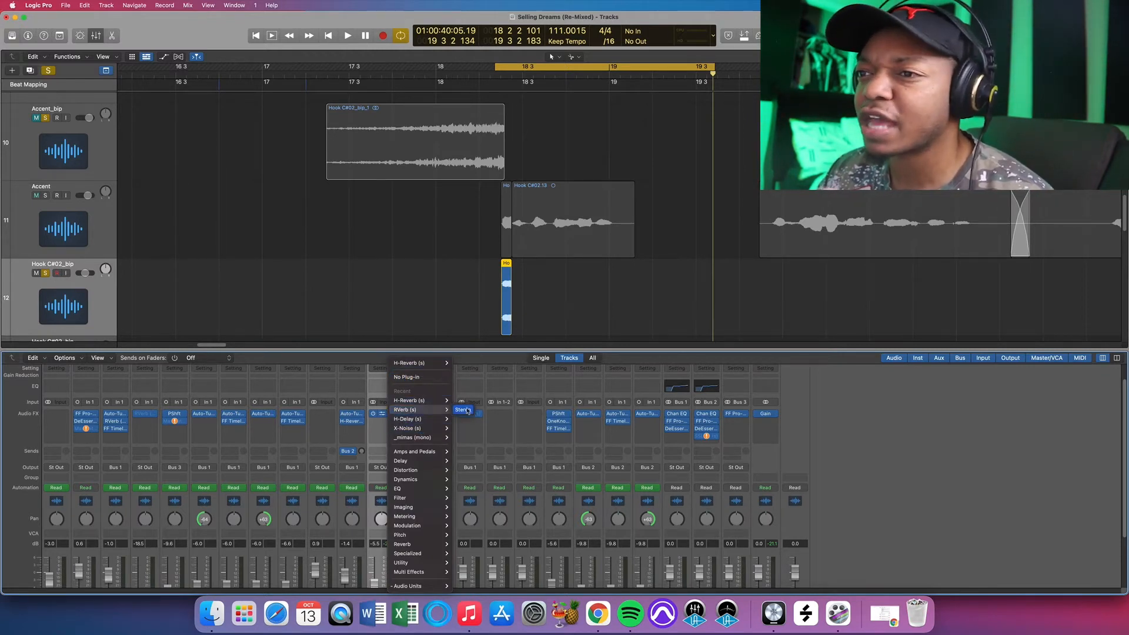
pyautogui.click(467, 409)
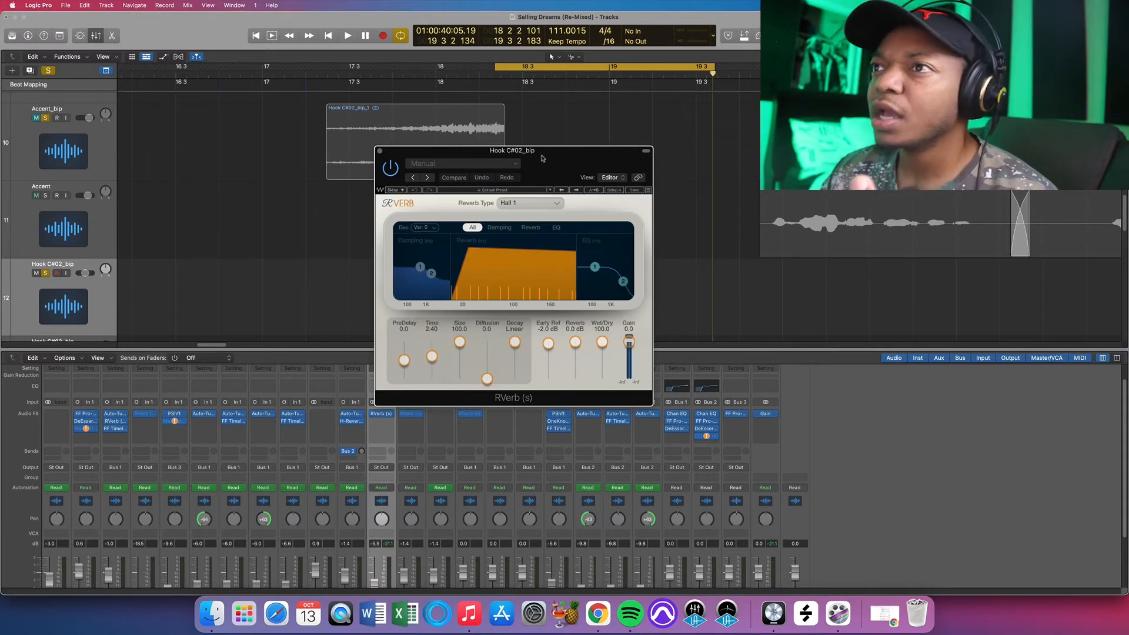
pyautogui.moveTo(542, 158); pyautogui.dragTo(552, 152)
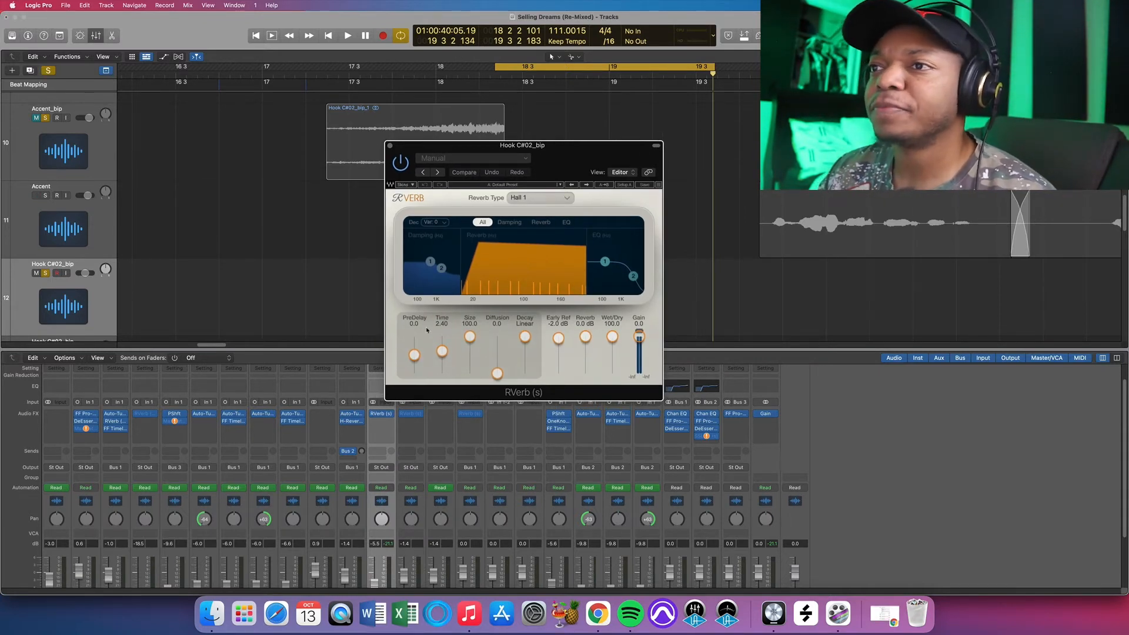
pyautogui.moveTo(442, 351); pyautogui.dragTo(442, 337)
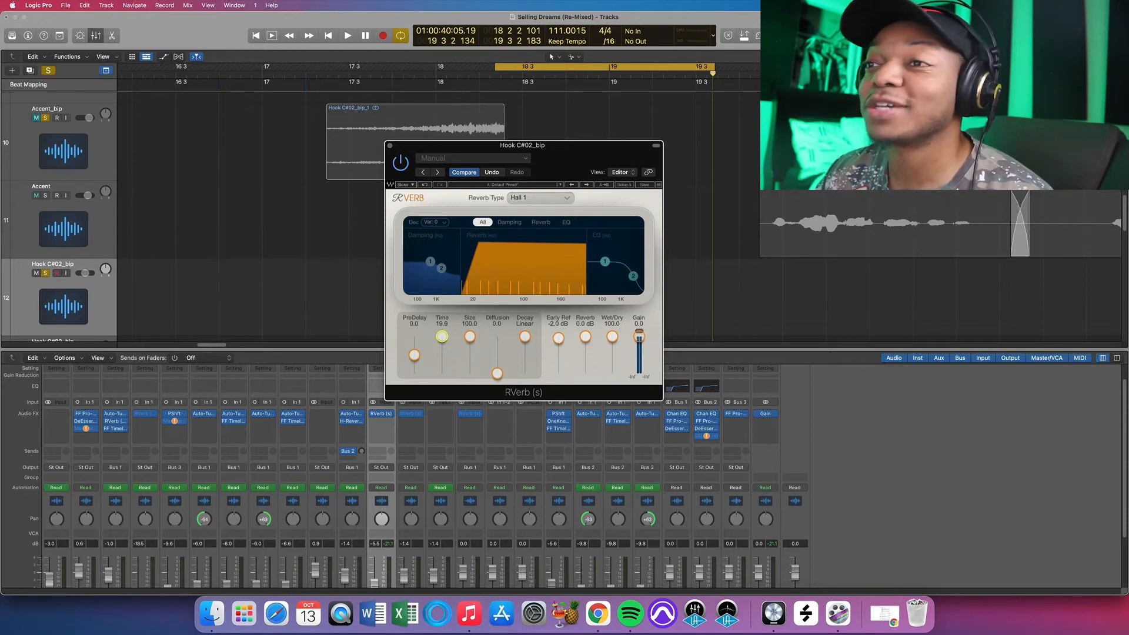
pyautogui.moveTo(442, 336); pyautogui.dragTo(442, 339)
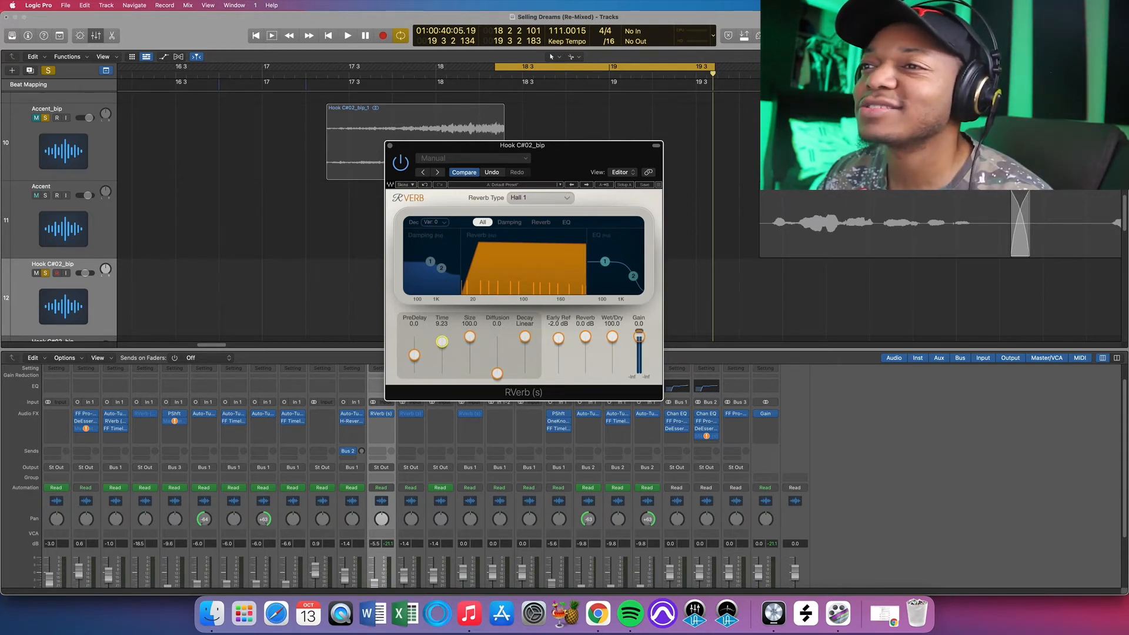
pyautogui.click(388, 145)
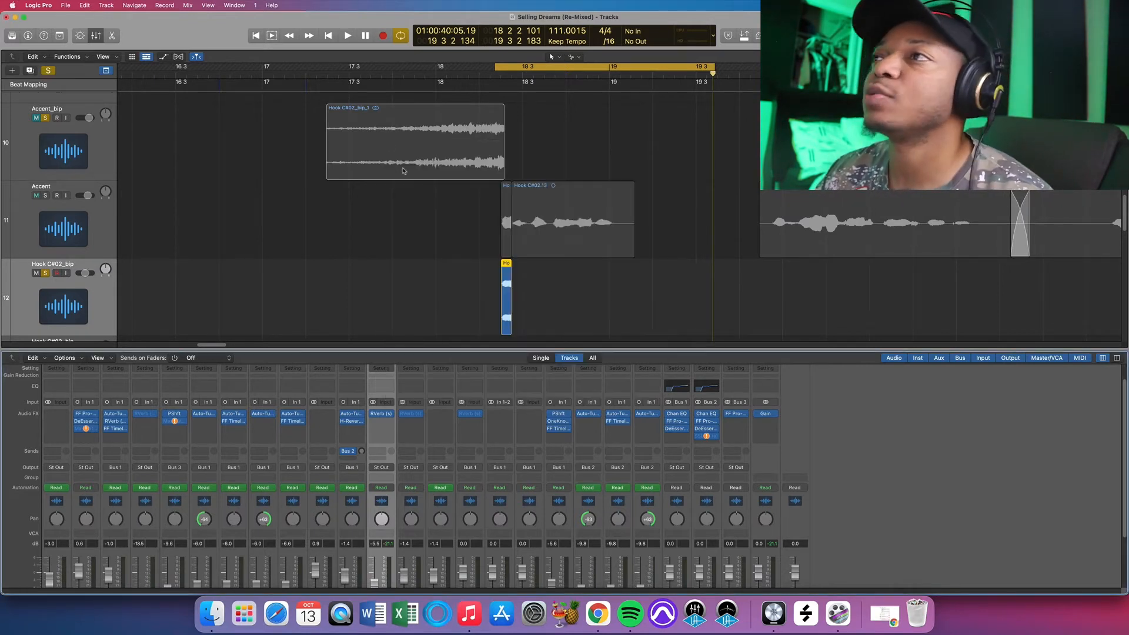
# Extend the cycle range to about 21 2 and audition the full RVerb tail on the bounced word.
pyautogui.moveTo(856, 67); pyautogui.dragTo(1028, 66)
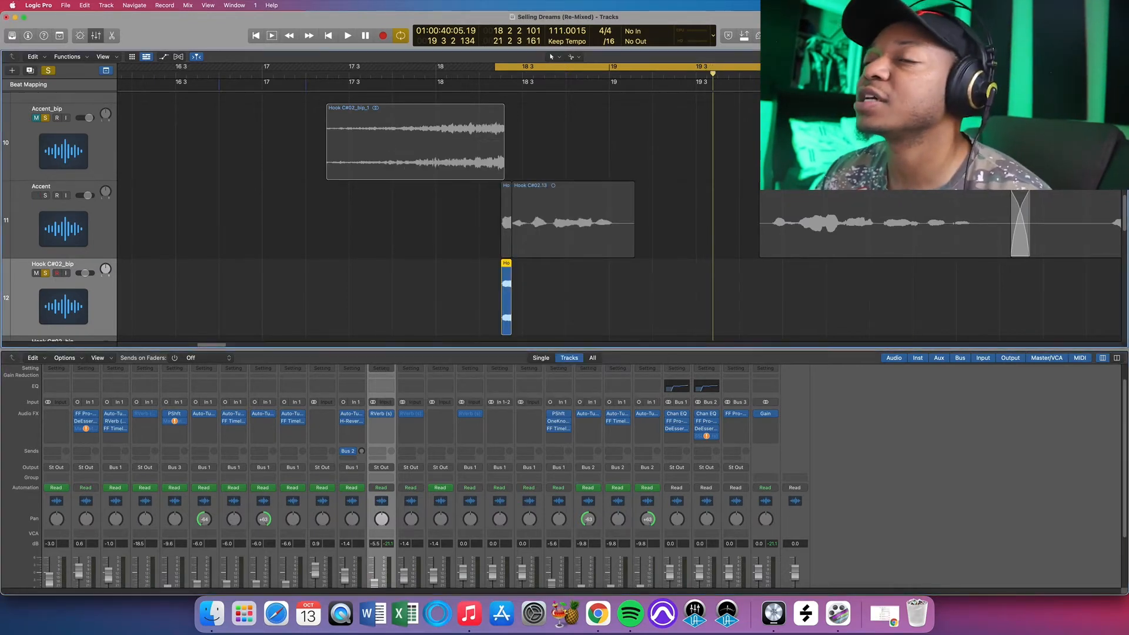
pyautogui.press('space')
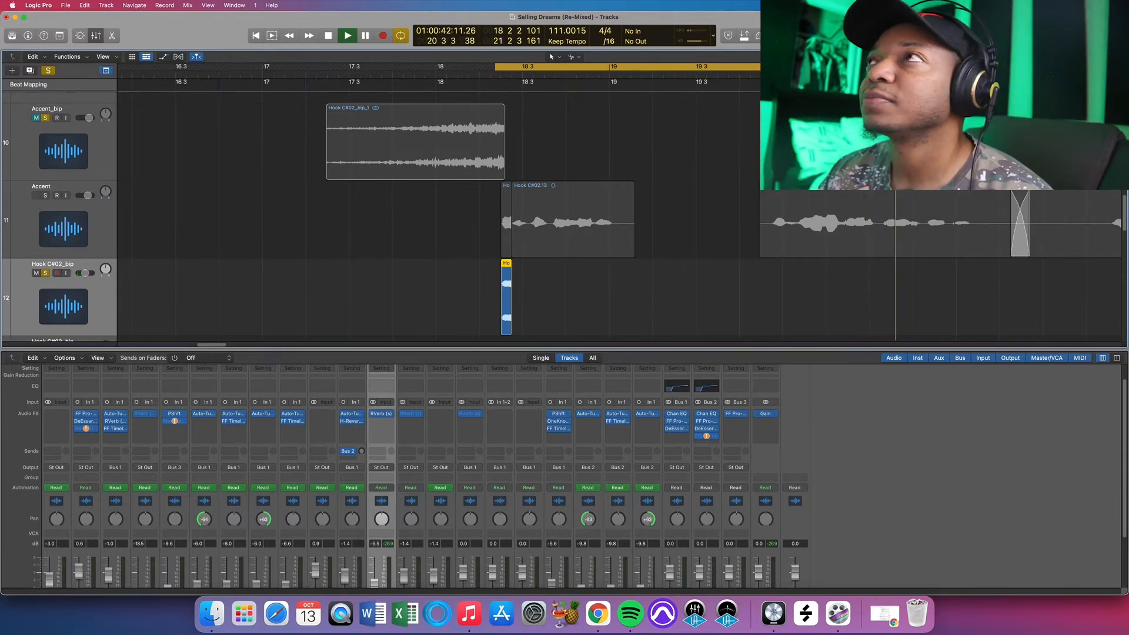
pyautogui.press('space')
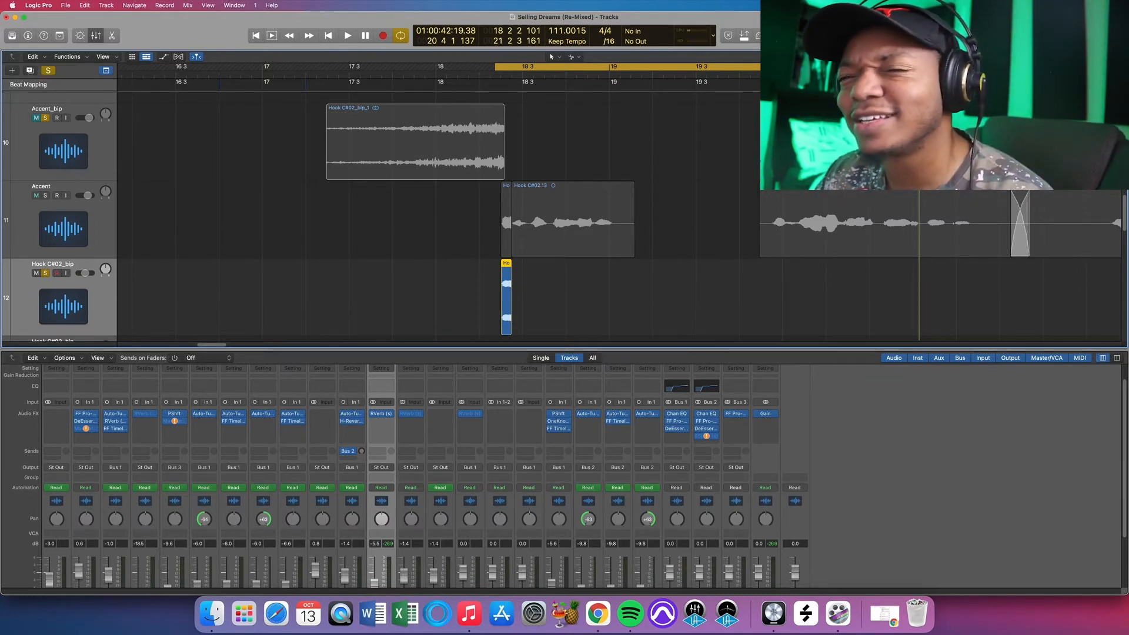
# Bounce the reverberated region in place to a new track as Hook C#02_bip_3_bip, leaving the source and including the audio tail in the file.
pyautogui.scroll(-3, 564, 253)
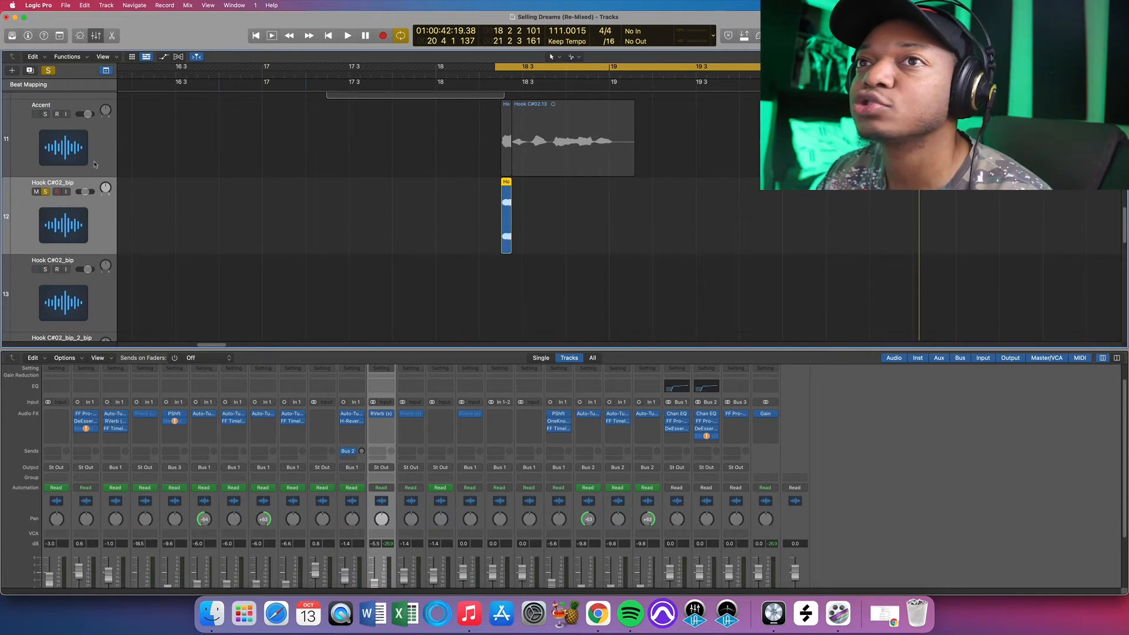
pyautogui.click(107, 143)
pyautogui.click(106, 212)
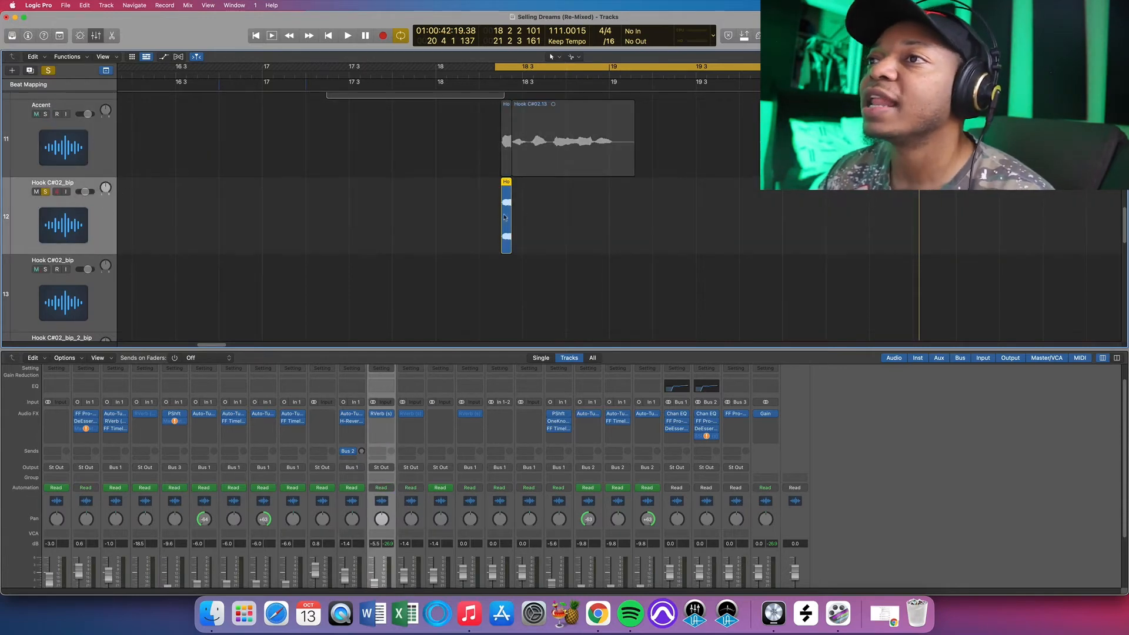
pyautogui.rightClick(504, 217)
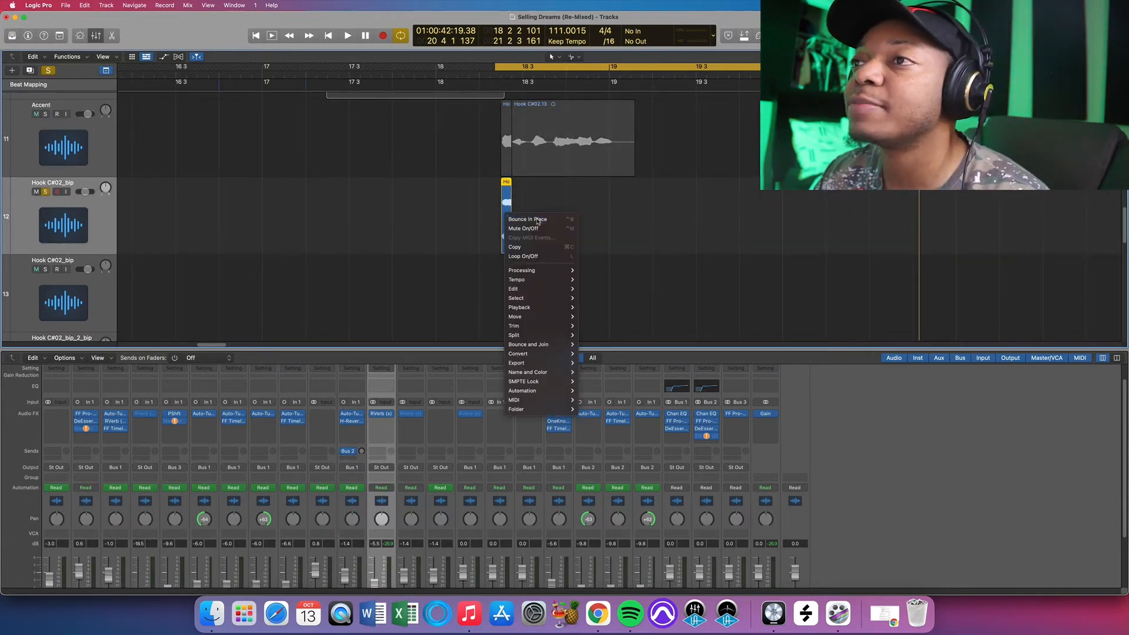
pyautogui.click(537, 221)
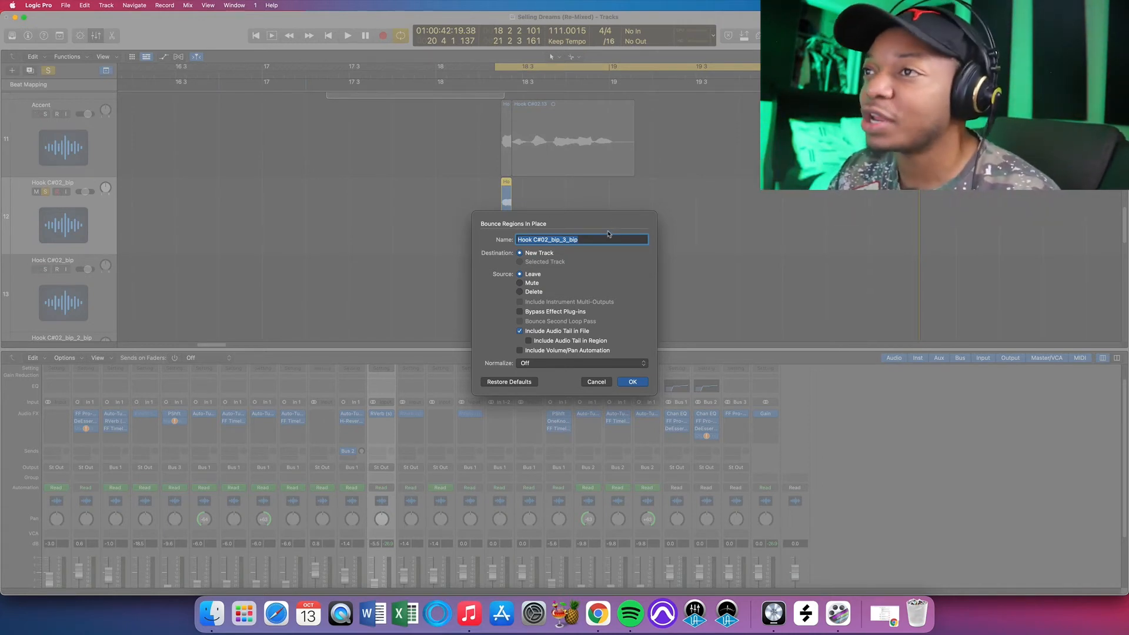
pyautogui.click(633, 381)
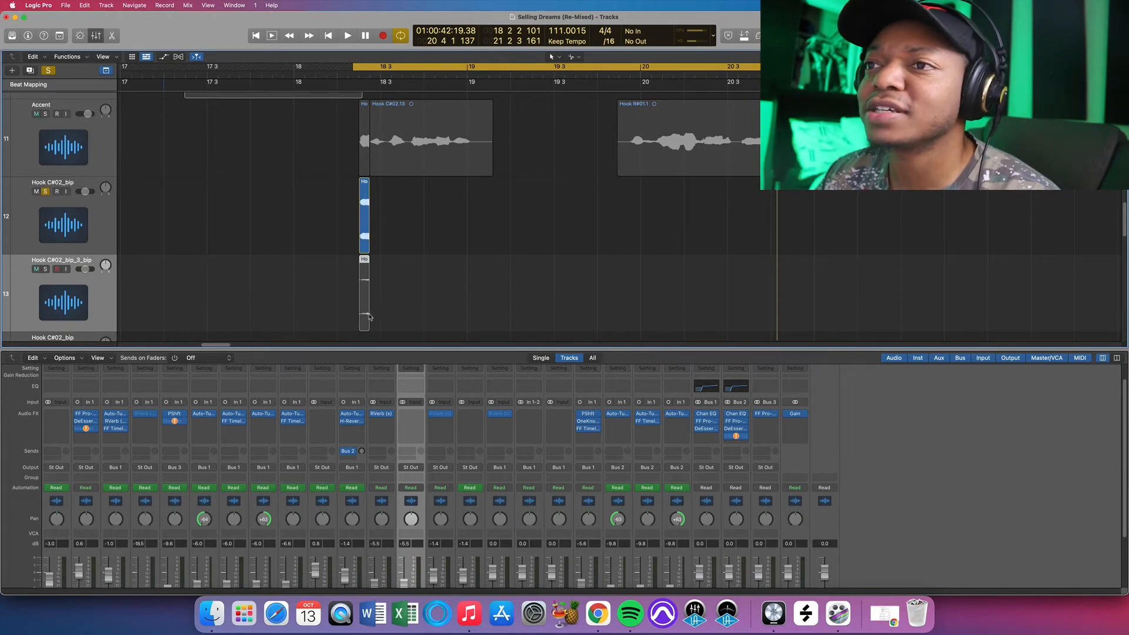
# Lengthen the Hook C#02_bip_3_bip region to nearly bar 21 to expose its reverb tail, and solo its track.
pyautogui.moveTo(369, 320); pyautogui.dragTo(833, 294)
pyautogui.click(438, 248)
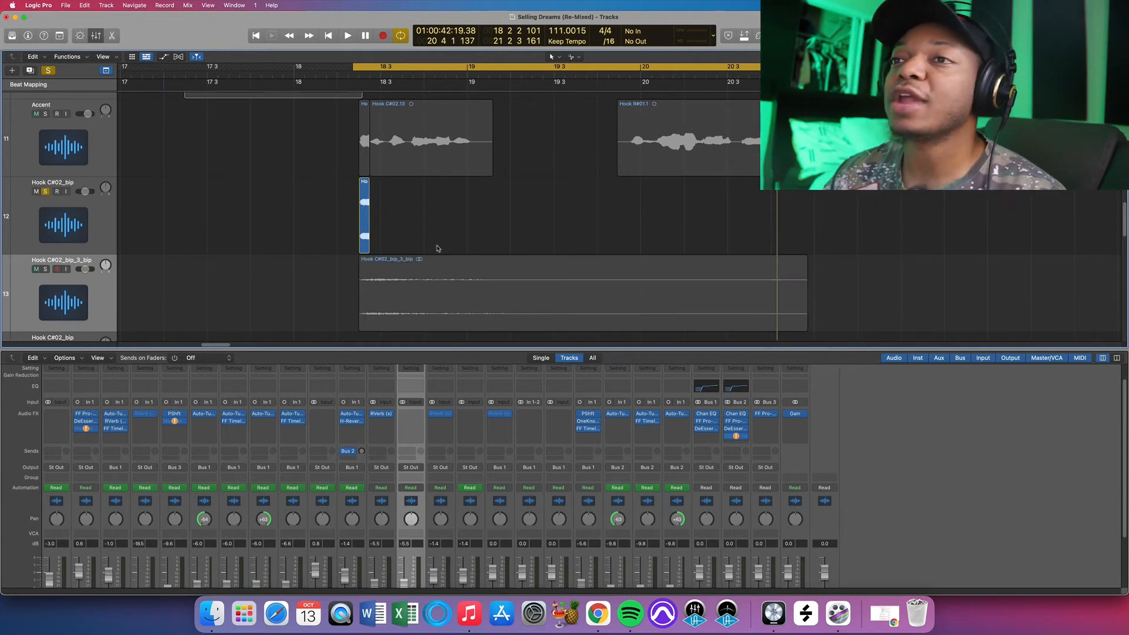
pyautogui.click(42, 255)
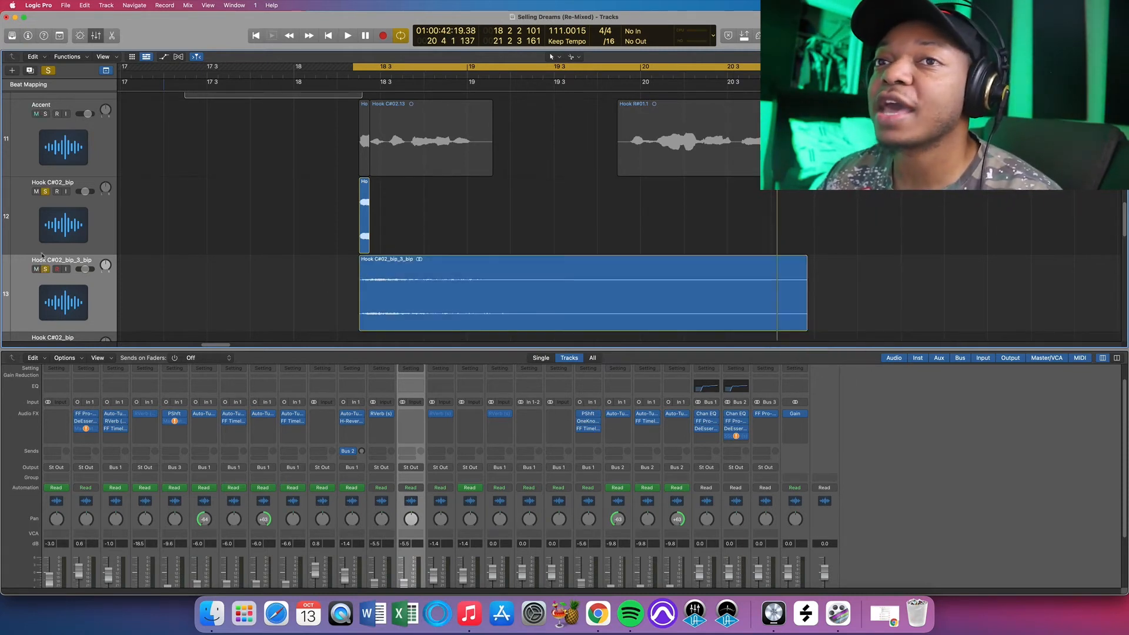
# Take the Hook C#02_bip track out of solo and audition the Hook C#02_bip_3_bip region in the audio file editor.
pyautogui.click(44, 191)
pyautogui.doubleClick(425, 290)
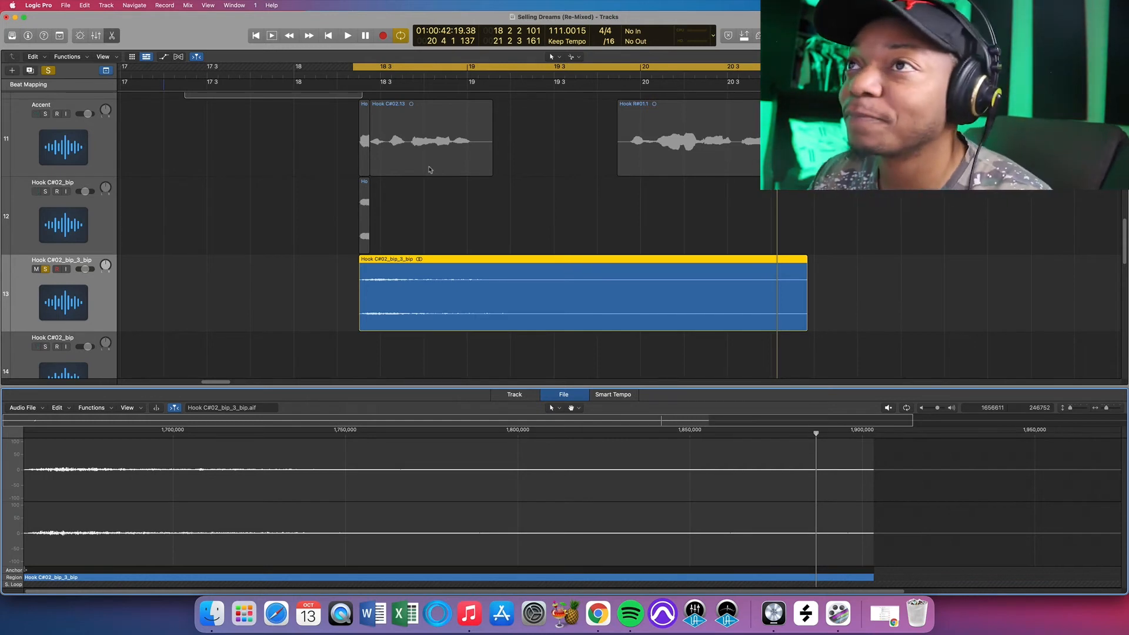
pyautogui.press('space')
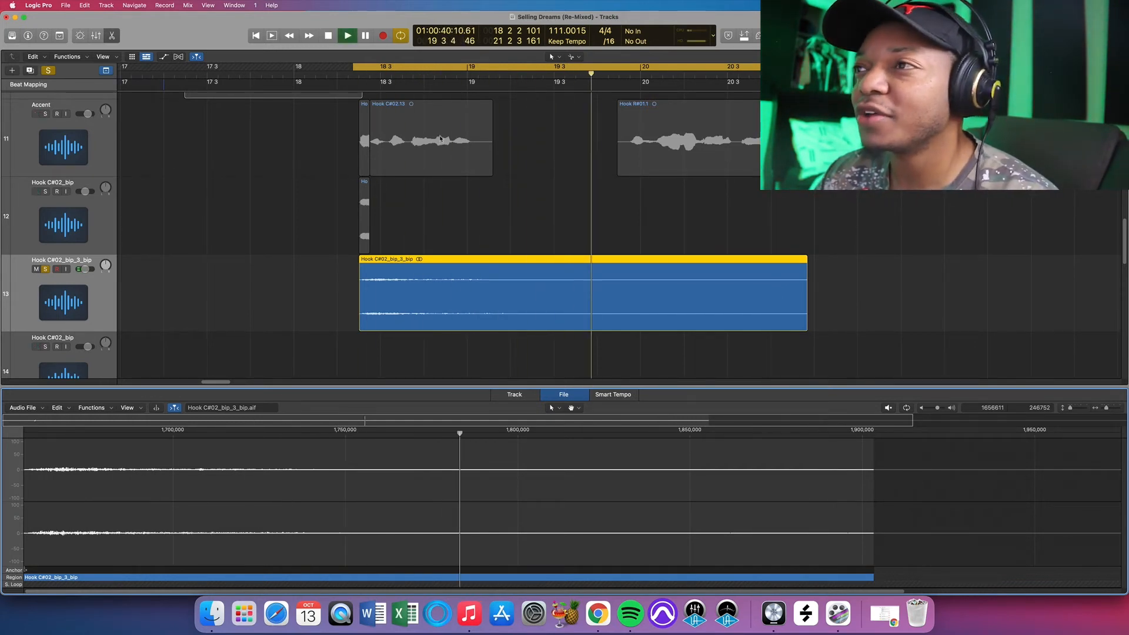
pyautogui.press('space')
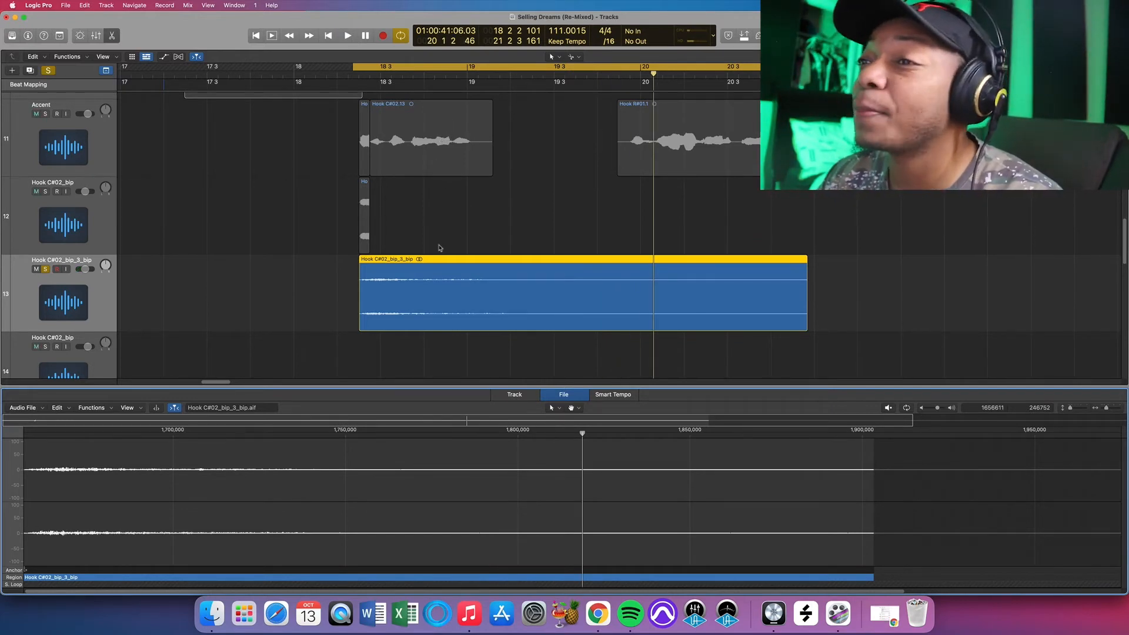
# Enlarge the audio file editor and normalize the Hook C#02_bip_3_bip file.
pyautogui.press('e')
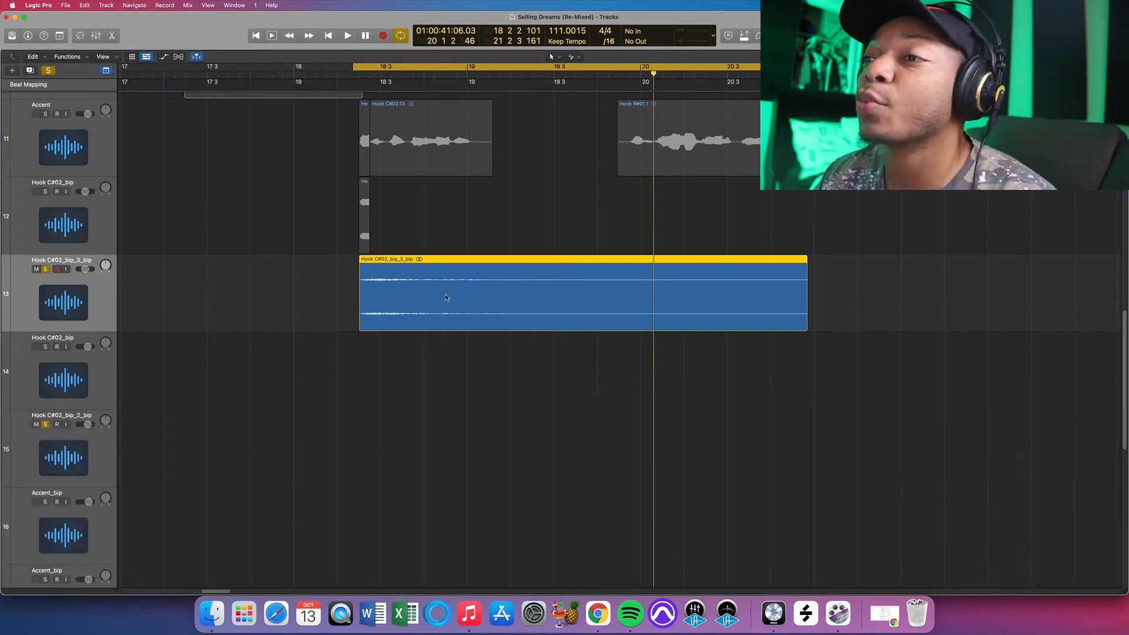
pyautogui.press('e')
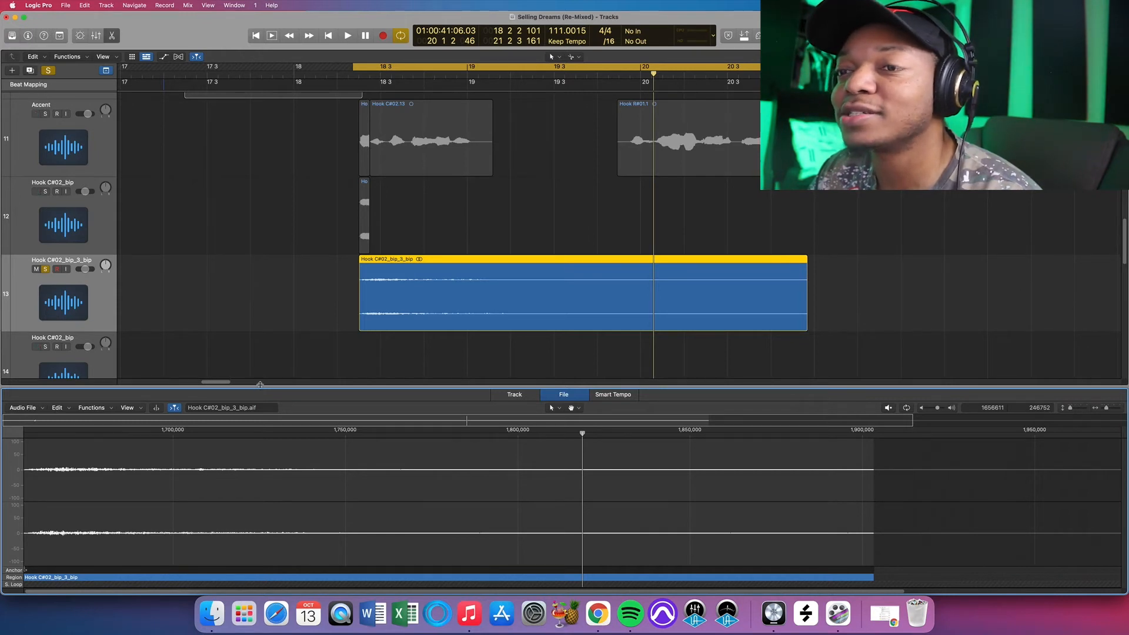
pyautogui.moveTo(260, 385); pyautogui.dragTo(260, 268)
pyautogui.click(108, 290)
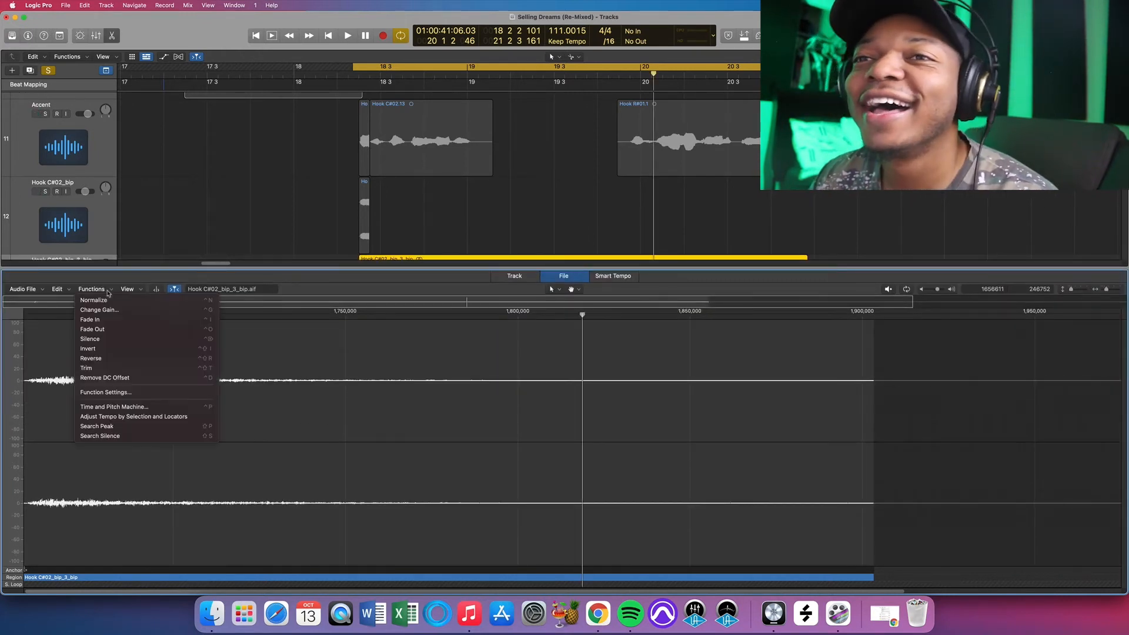
pyautogui.click(93, 299)
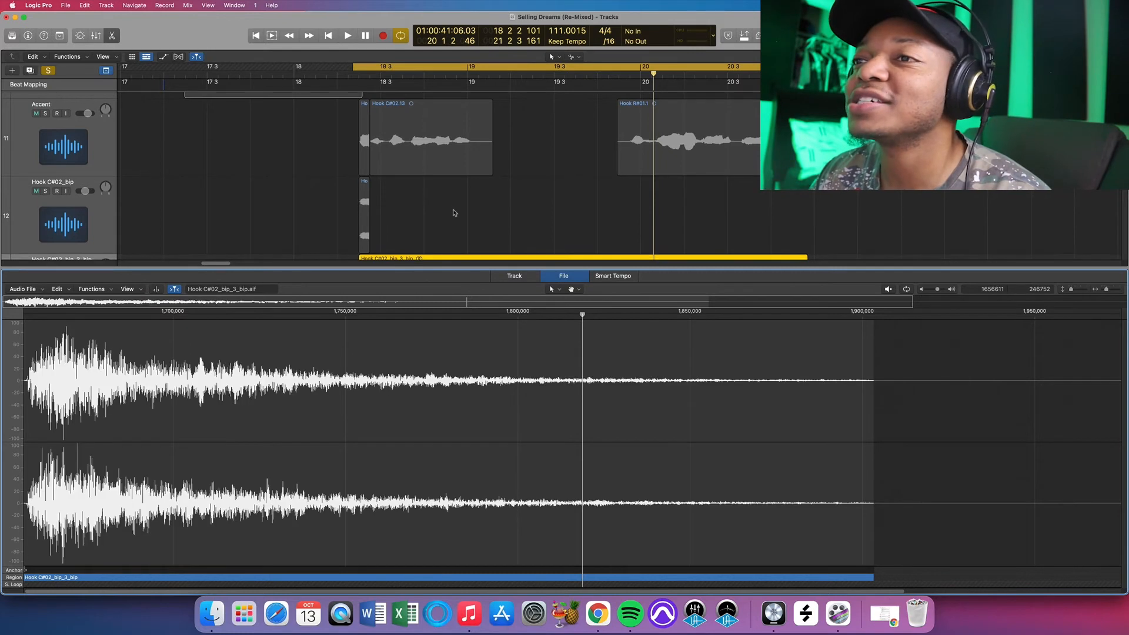
# Audition the normalized reverb tail on the Hook C#02_bip_3_bip track.
pyautogui.scroll(-3, 454, 212)
pyautogui.scroll(-3, 455, 213)
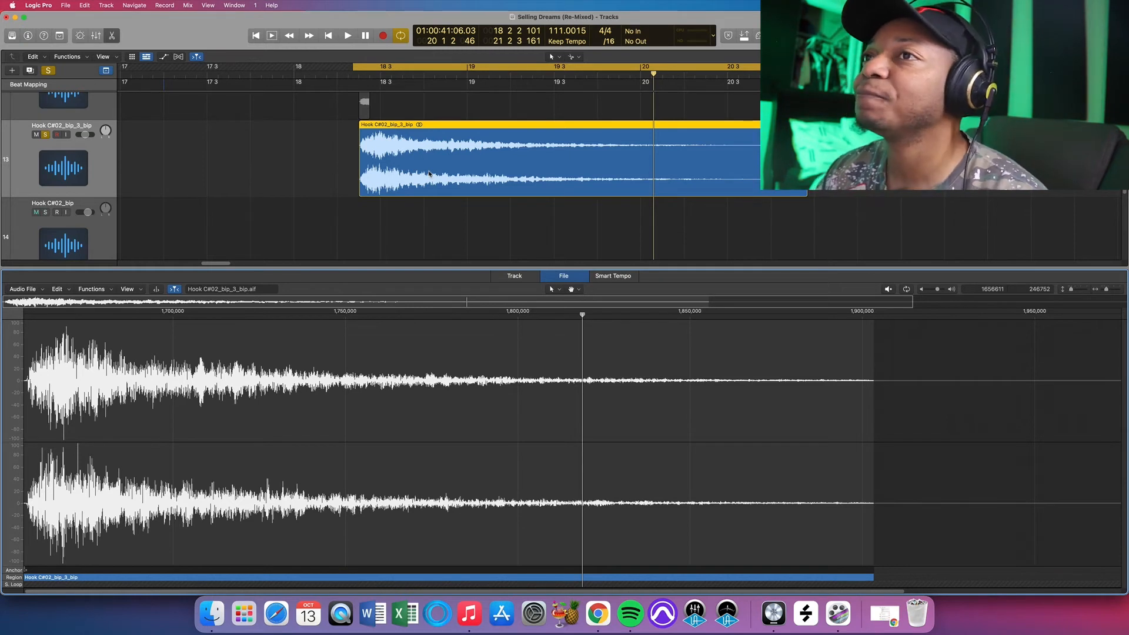
pyautogui.press('space')
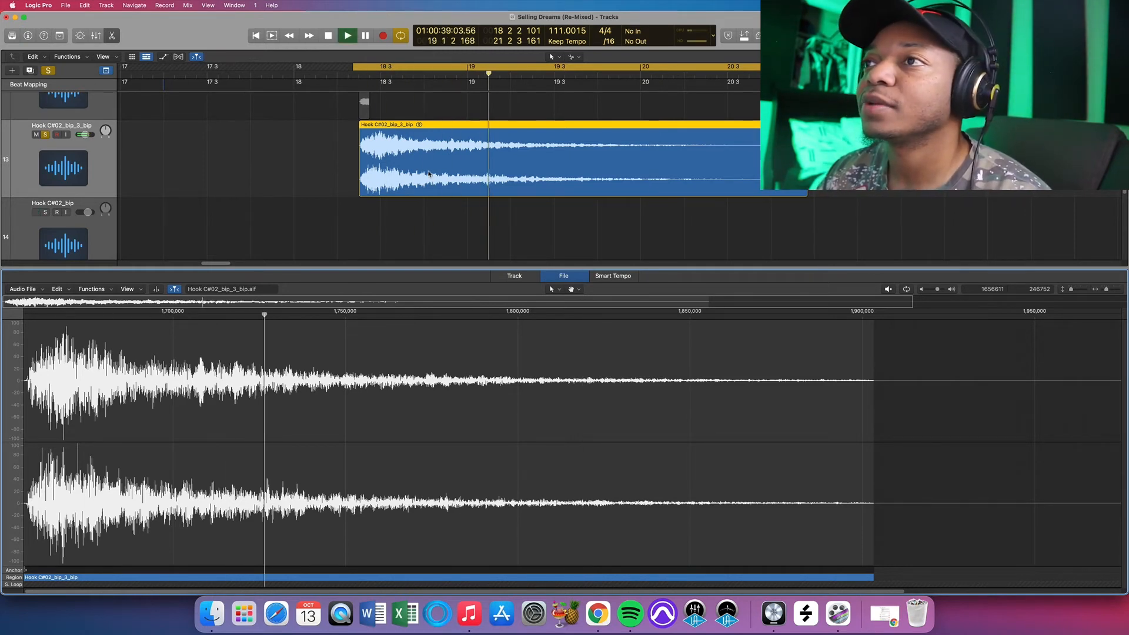
pyautogui.press('space')
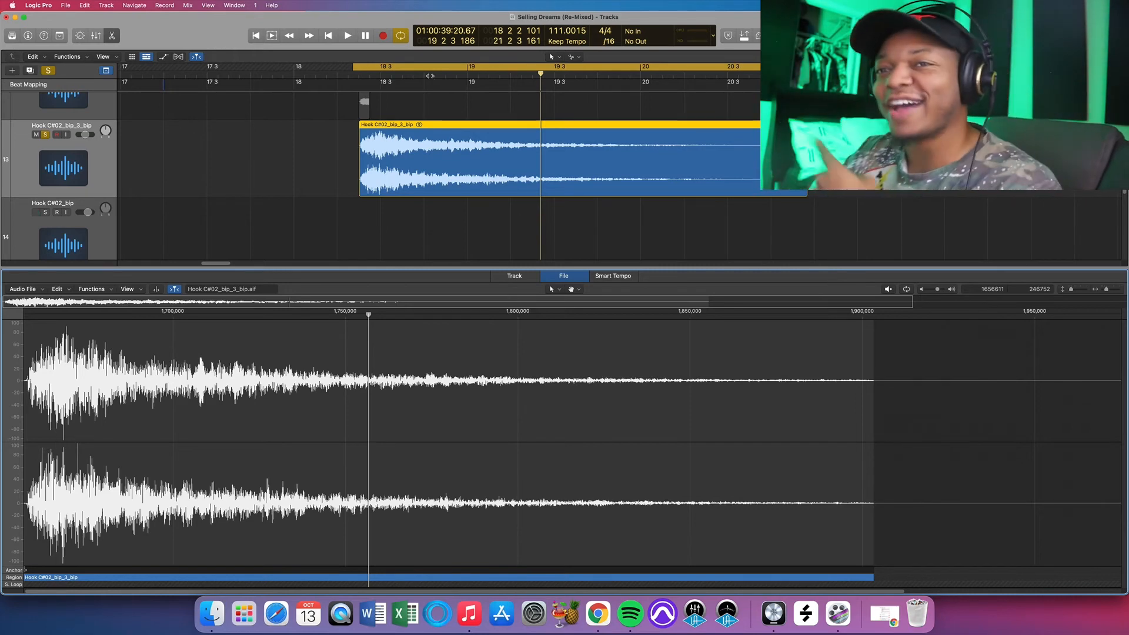
# Reverse the audio of the Hook C#02_bip_3_bip region in the file editor.
pyautogui.click(443, 154)
pyautogui.press('e')
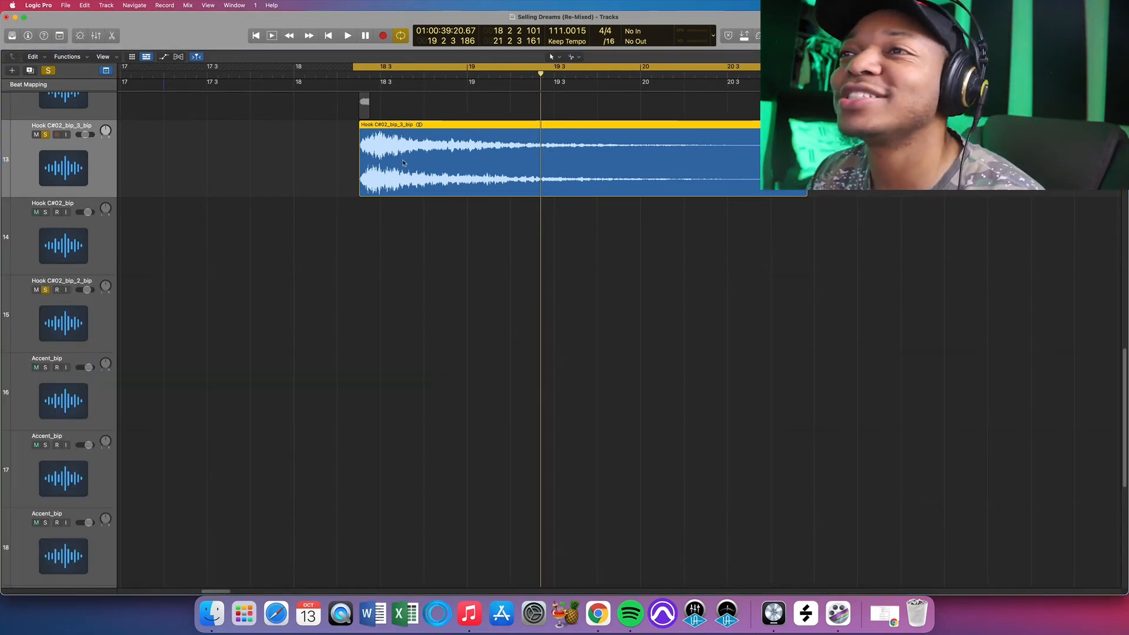
pyautogui.press('e')
pyautogui.click(106, 287)
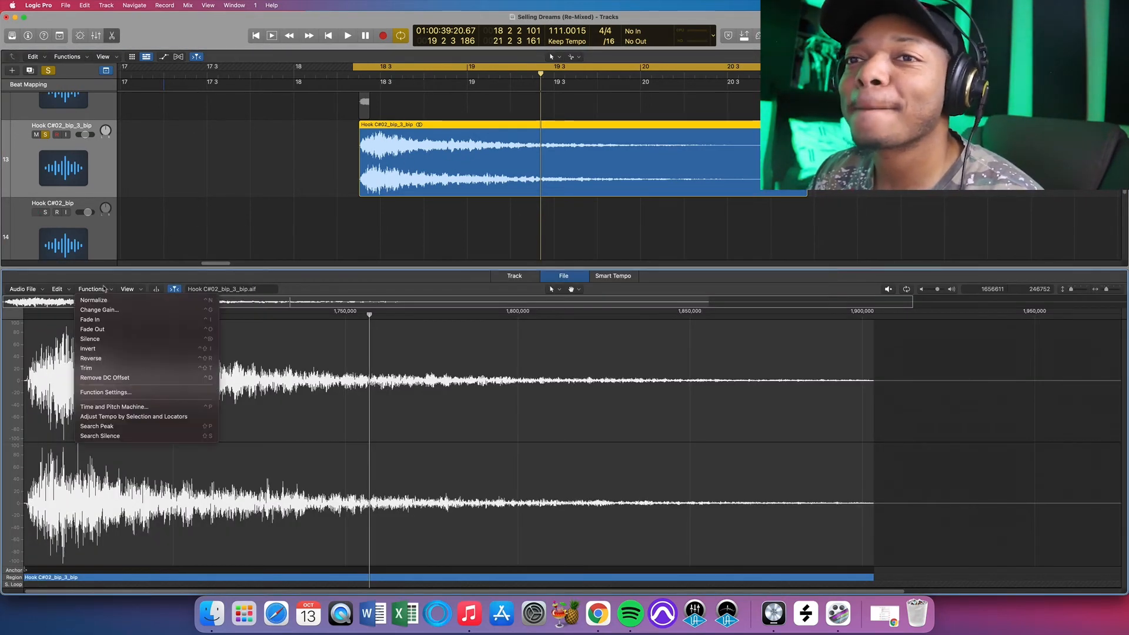
pyautogui.click(244, 233)
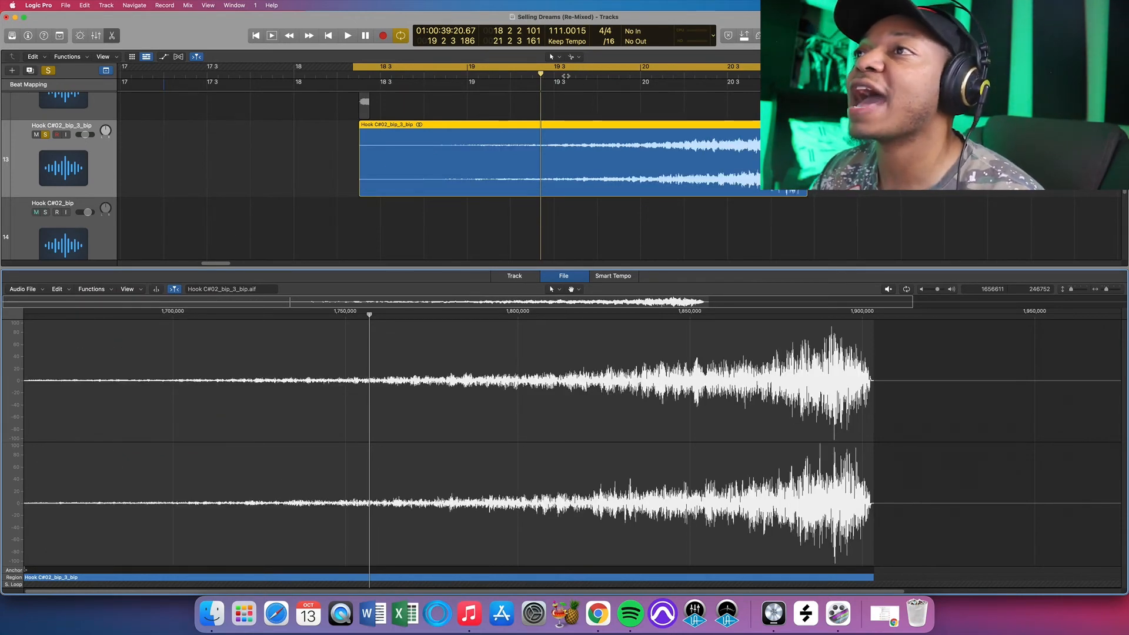
# Audition the reversed swell from about 19 2 through its end.
pyautogui.click(519, 75)
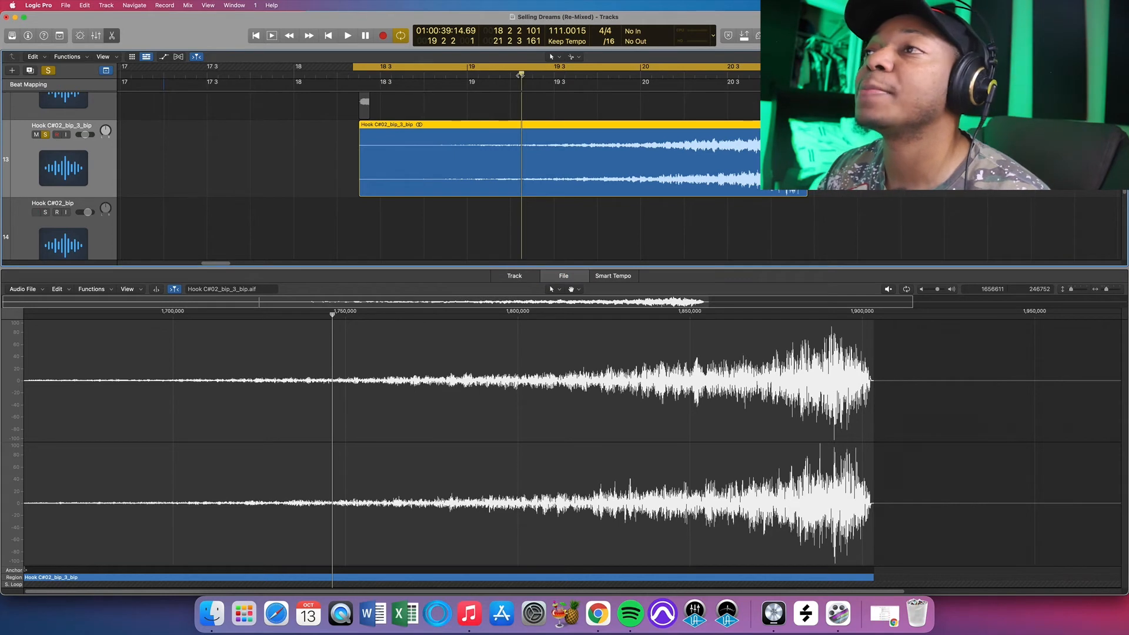
pyautogui.hotkey('shift', 'space')
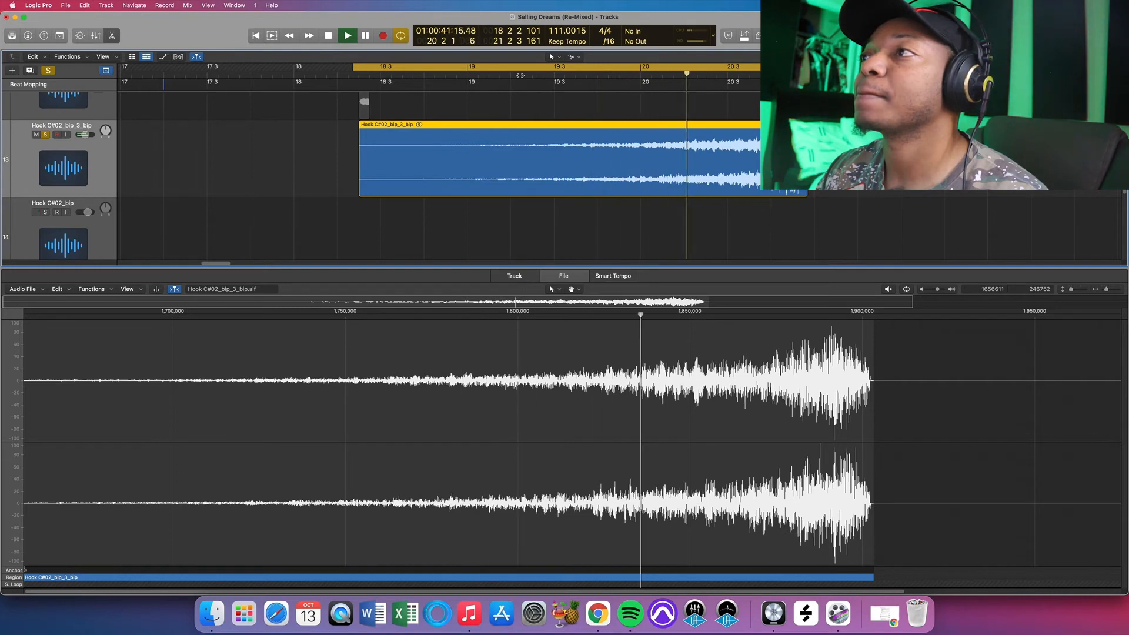
pyautogui.press('space')
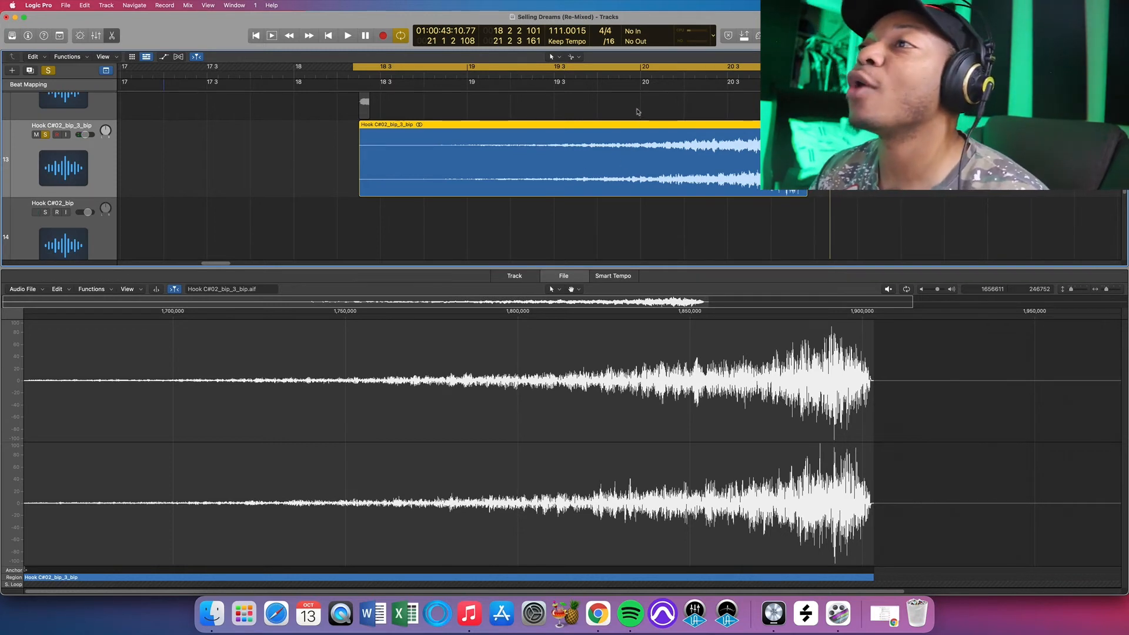
# Trim the quiet beginning of the reversed Hook C#02_bip_3_bip region so it starts at about 19 3.
pyautogui.scroll(3, 715, 159)
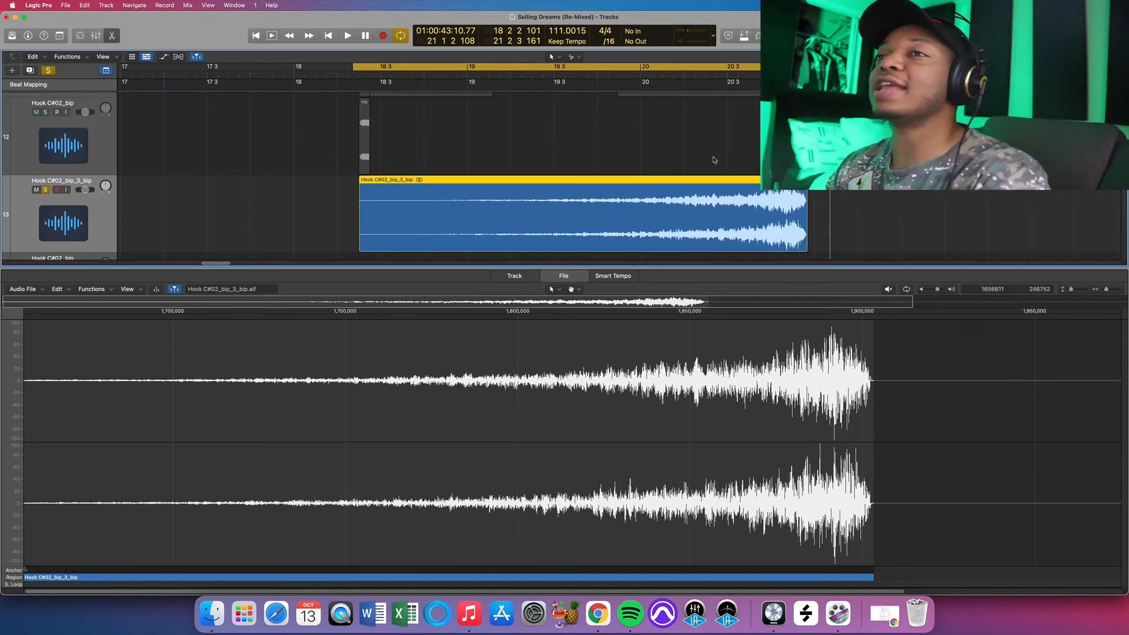
pyautogui.scroll(1, 711, 164)
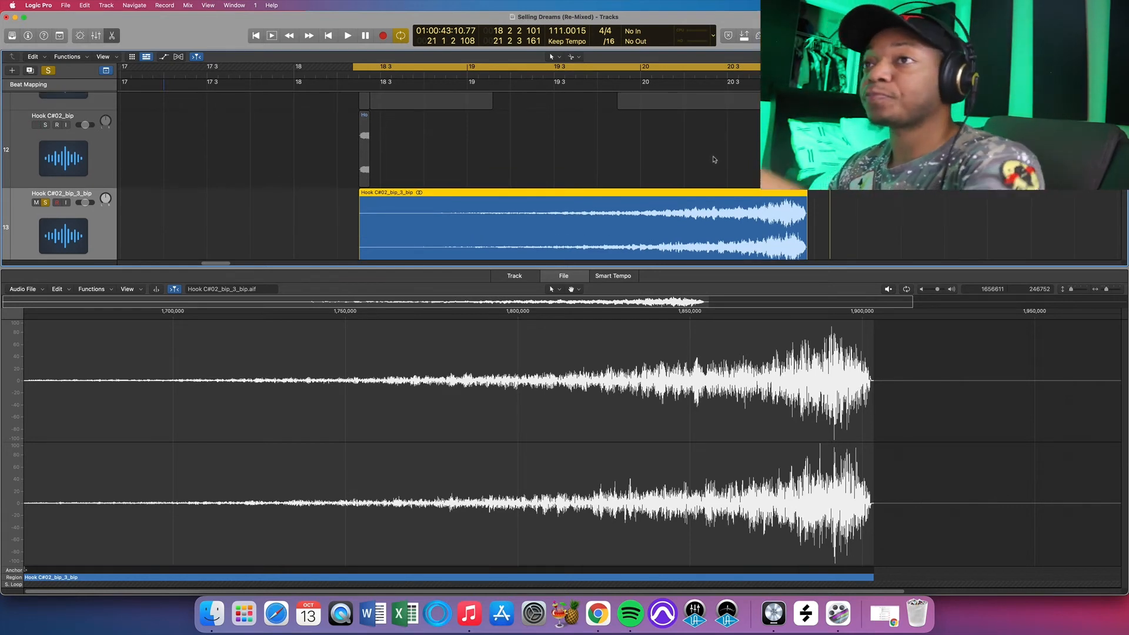
pyautogui.scroll(5, 700, 165)
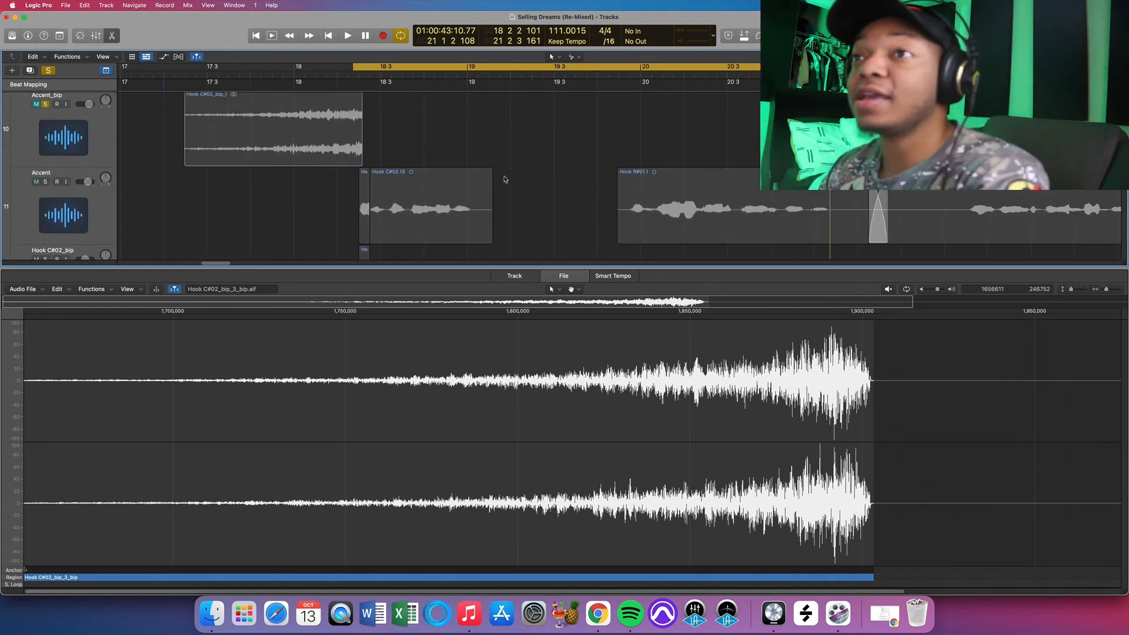
pyautogui.scroll(2, 412, 180)
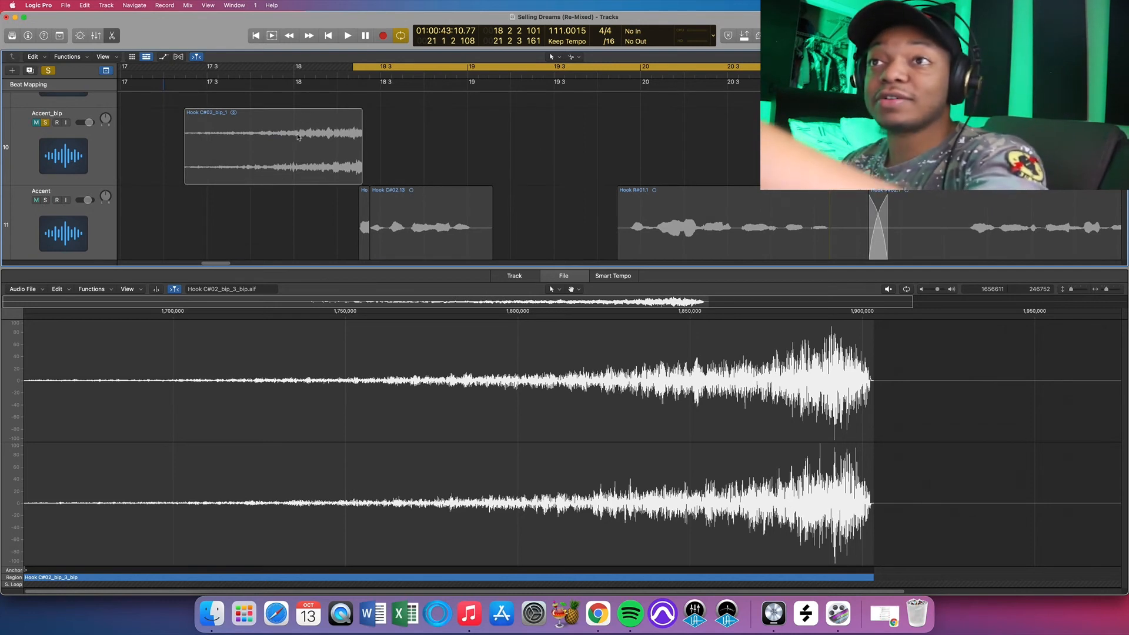
pyautogui.scroll(-4, 414, 161)
pyautogui.scroll(-14, 414, 161)
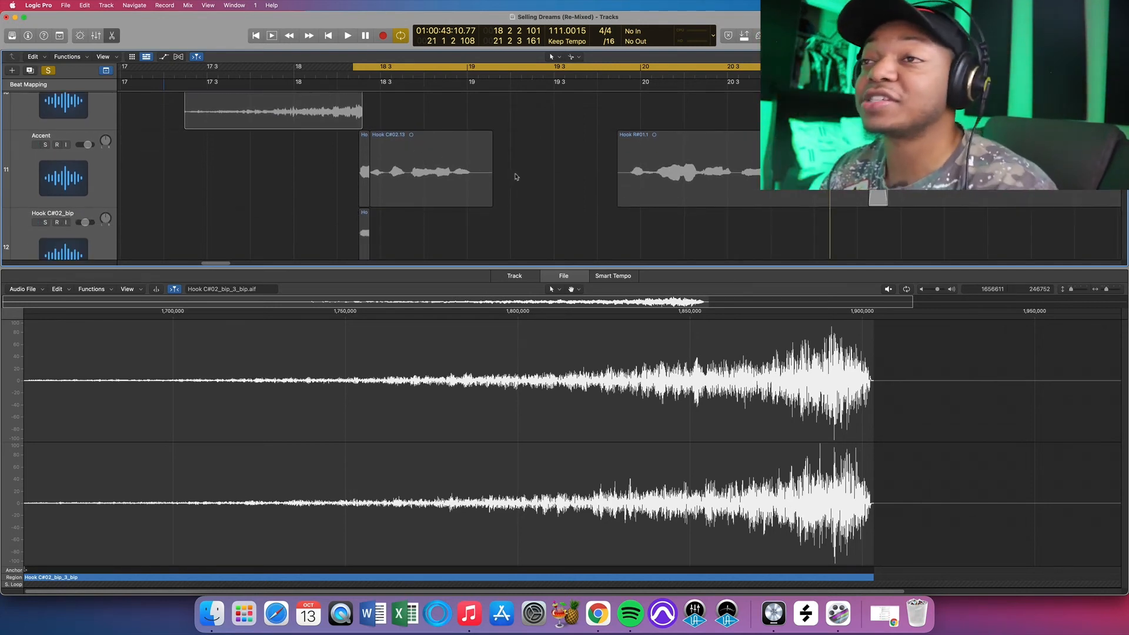
pyautogui.scroll(-3, 399, 234)
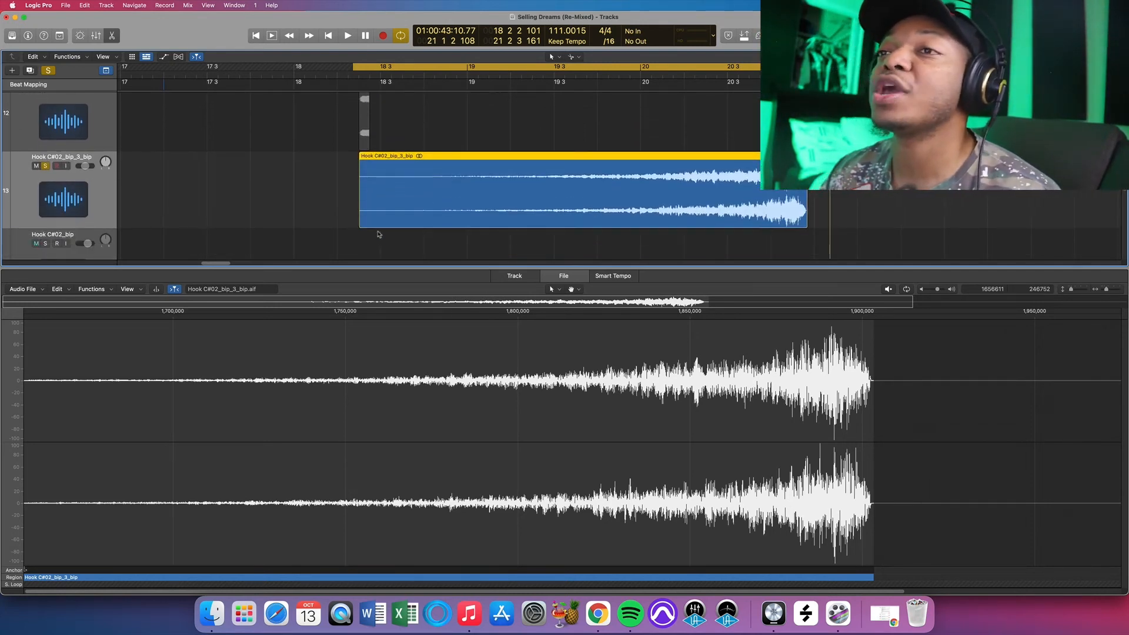
pyautogui.moveTo(361, 226); pyautogui.dragTo(568, 226)
# Move the Hook C#02_bip_3_bip track up in the track list so it sits directly above the Accent track.
pyautogui.scroll(6, 446, 179)
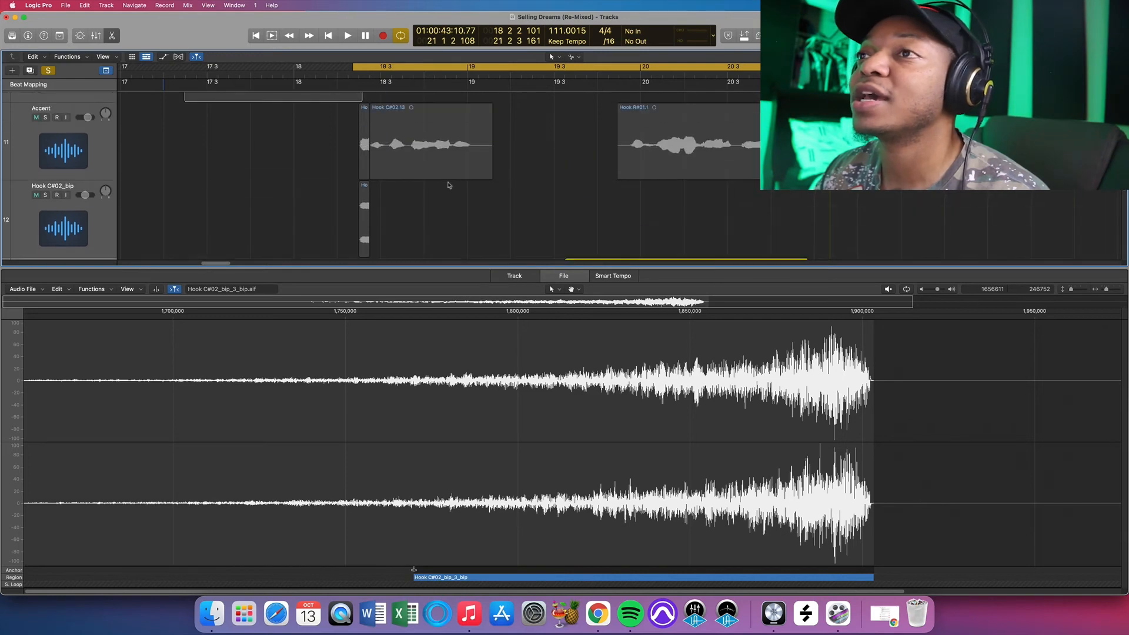
pyautogui.click(256, 158)
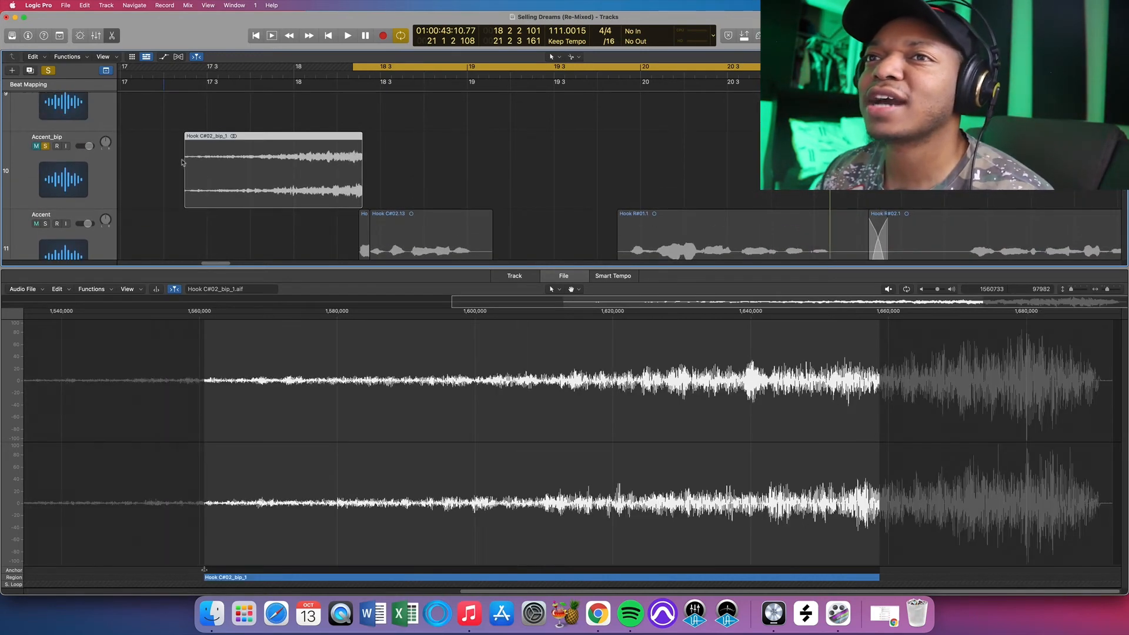
pyautogui.scroll(1, 101, 165)
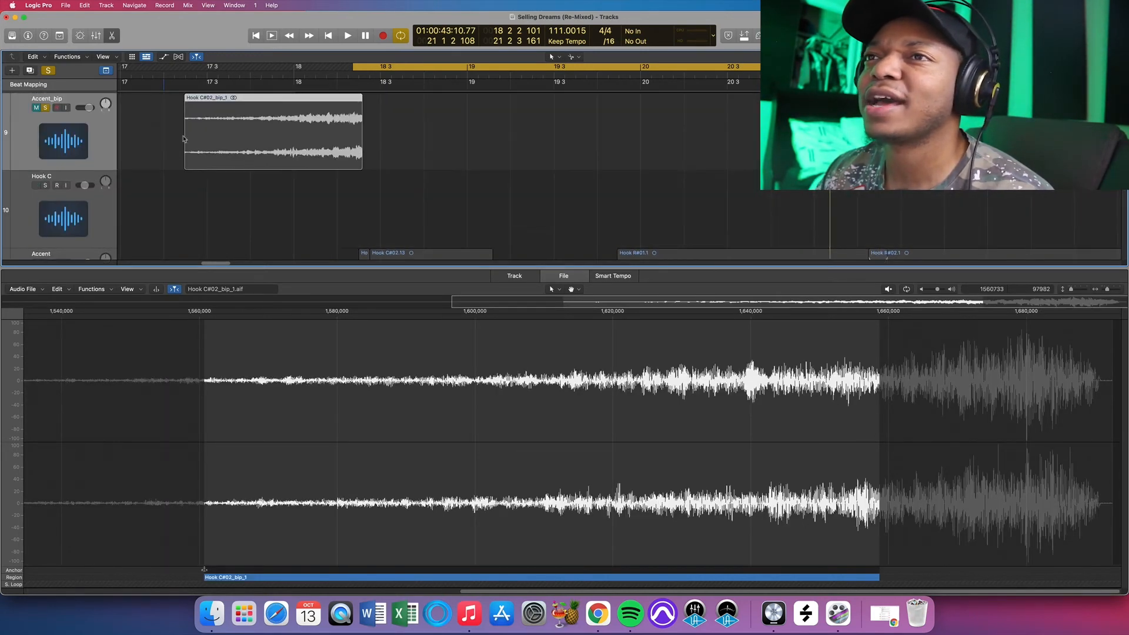
pyautogui.scroll(-5, 217, 147)
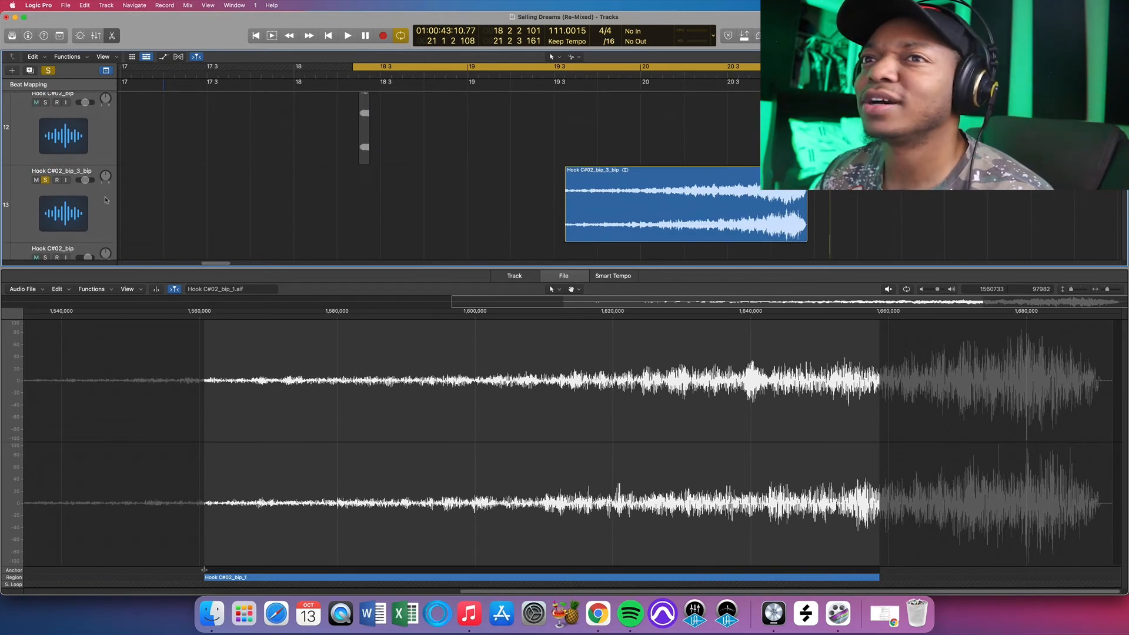
pyautogui.scroll(5, 123, 116)
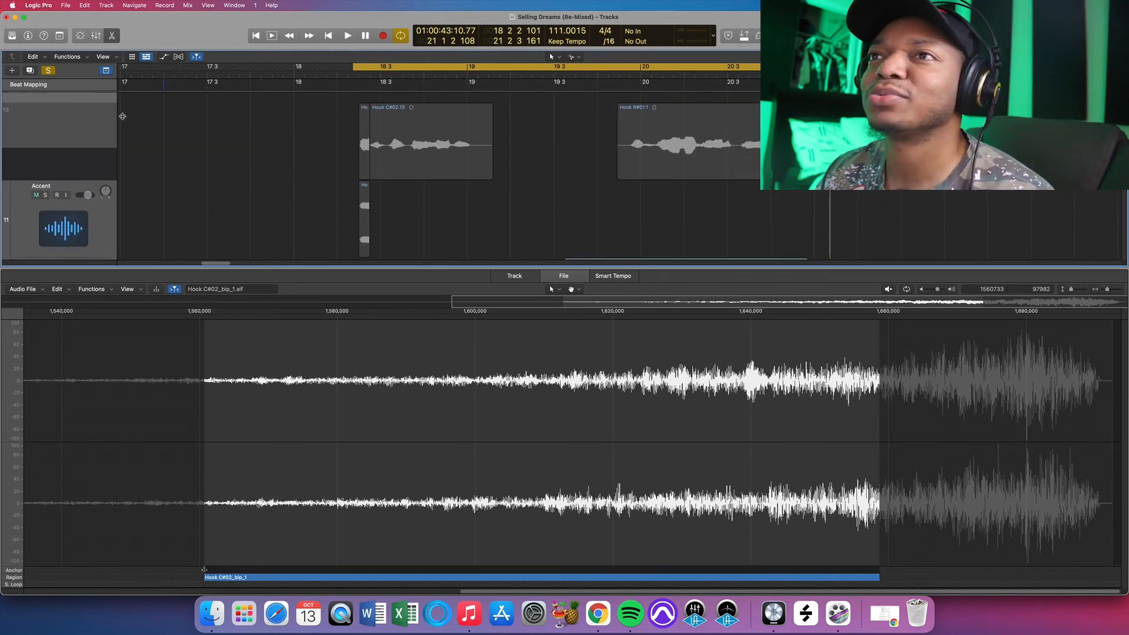
pyautogui.scroll(3, 122, 115)
pyautogui.click(131, 157)
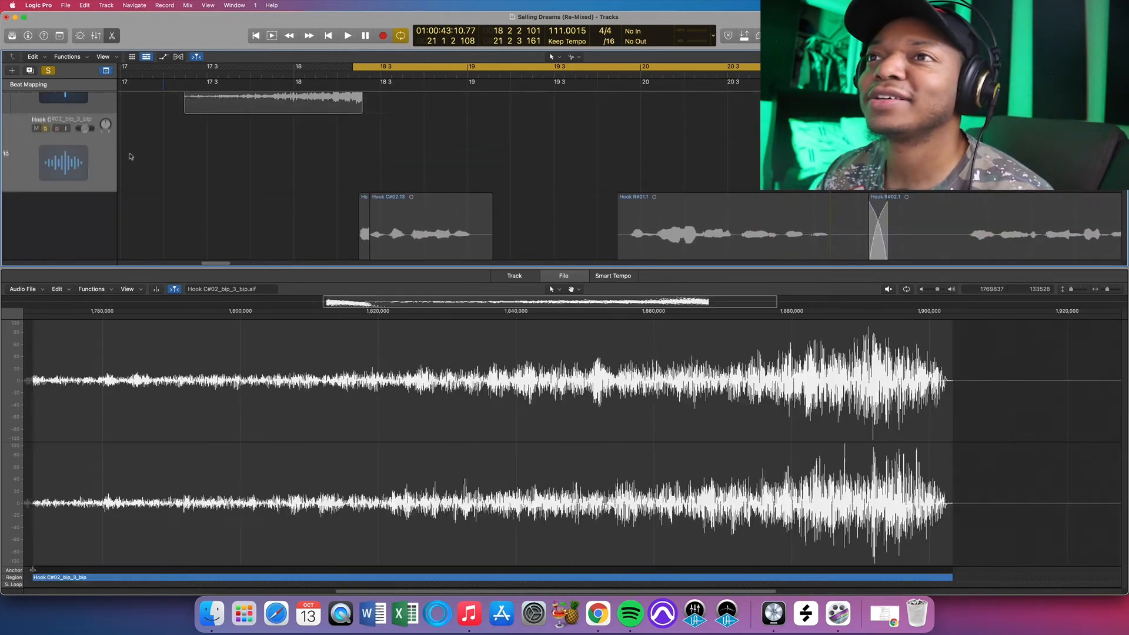
pyautogui.moveTo(131, 156); pyautogui.dragTo(130, 158)
pyautogui.scroll(-5, 635, 120)
pyautogui.scroll(2, 688, 136)
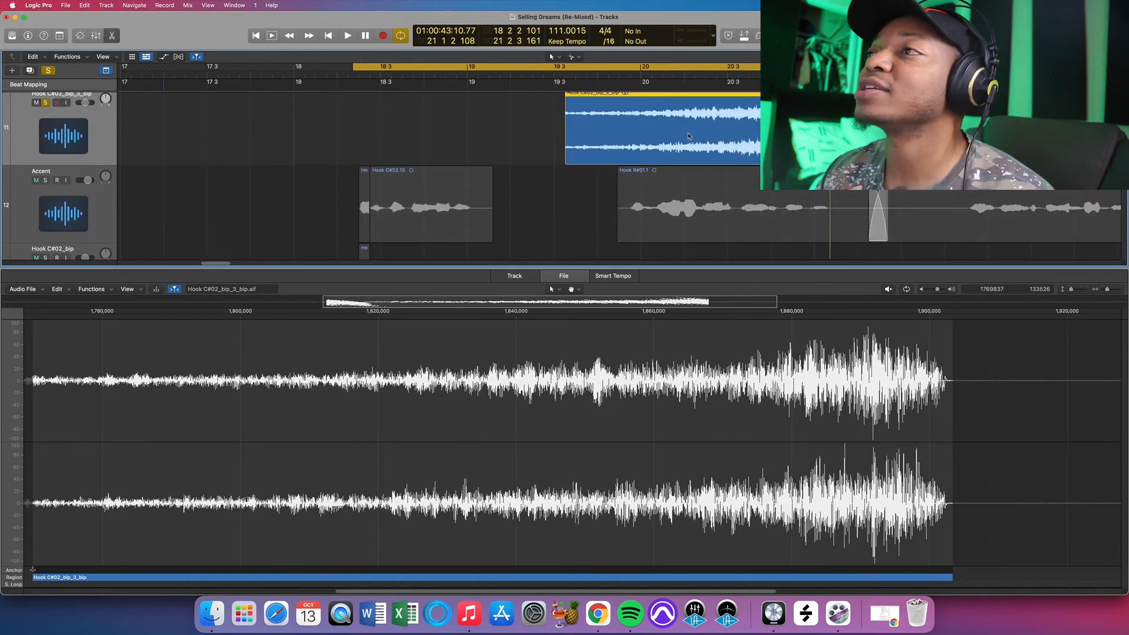
# Move the reversed swell region in front of the hook's first word and trim off its fading end.
pyautogui.moveTo(688, 136); pyautogui.dragTo(251, 142)
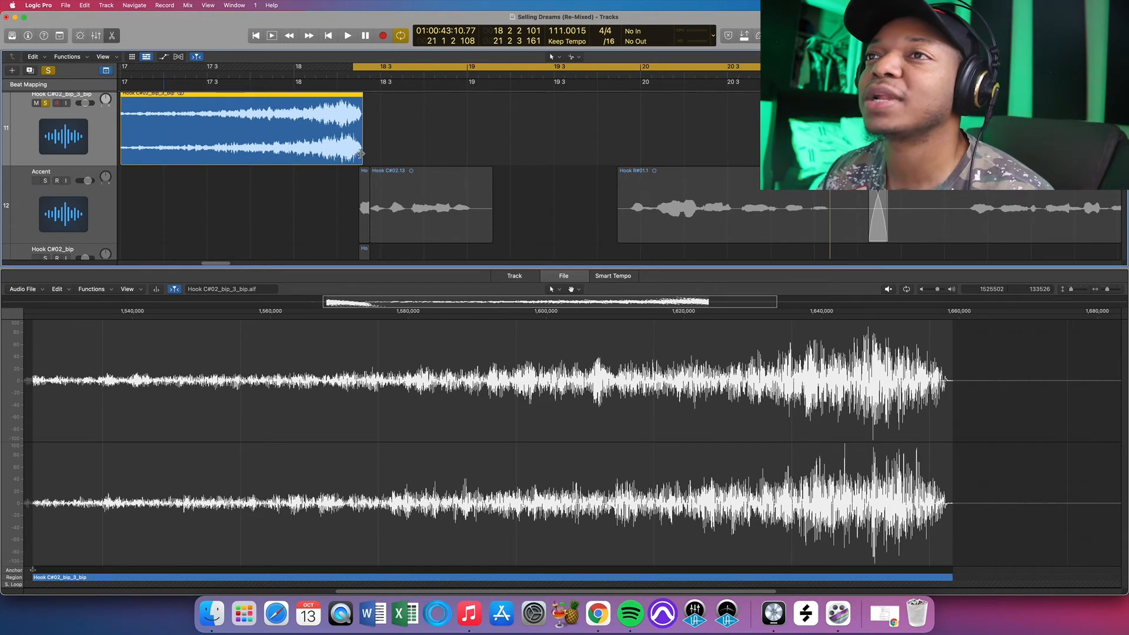
pyautogui.moveTo(360, 152)
pyautogui.mouseDown()
pyautogui.moveTo(322, 150)
pyautogui.moveTo(363, 152)
pyautogui.mouseUp()
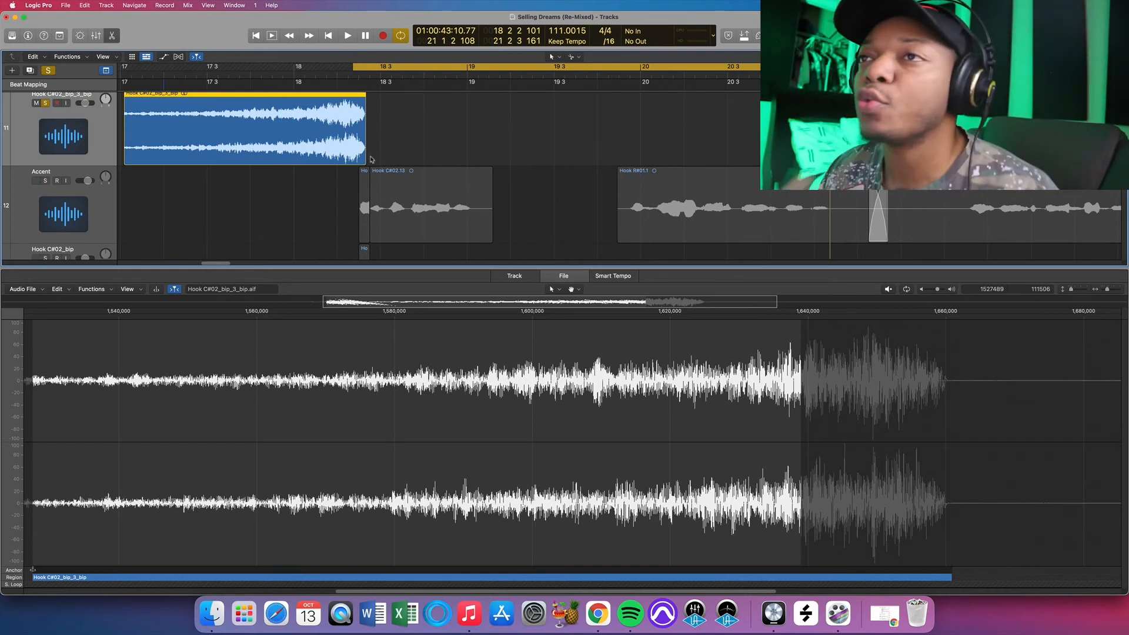
pyautogui.moveTo(364, 156); pyautogui.dragTo(337, 156)
# Shift the trimmed swell region so its end meets the start of the first word on the Accent track.
pyautogui.moveTo(306, 98); pyautogui.dragTo(323, 288)
pyautogui.scroll(-5, 345, 189)
pyautogui.scroll(1, 344, 142)
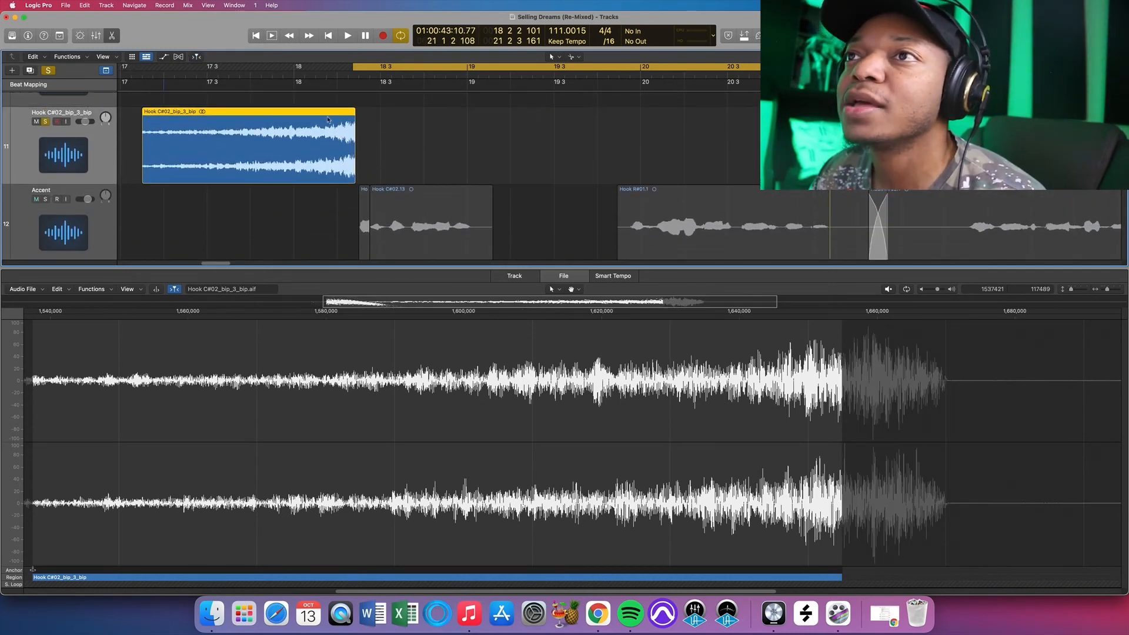
pyautogui.moveTo(328, 119); pyautogui.dragTo(333, 120)
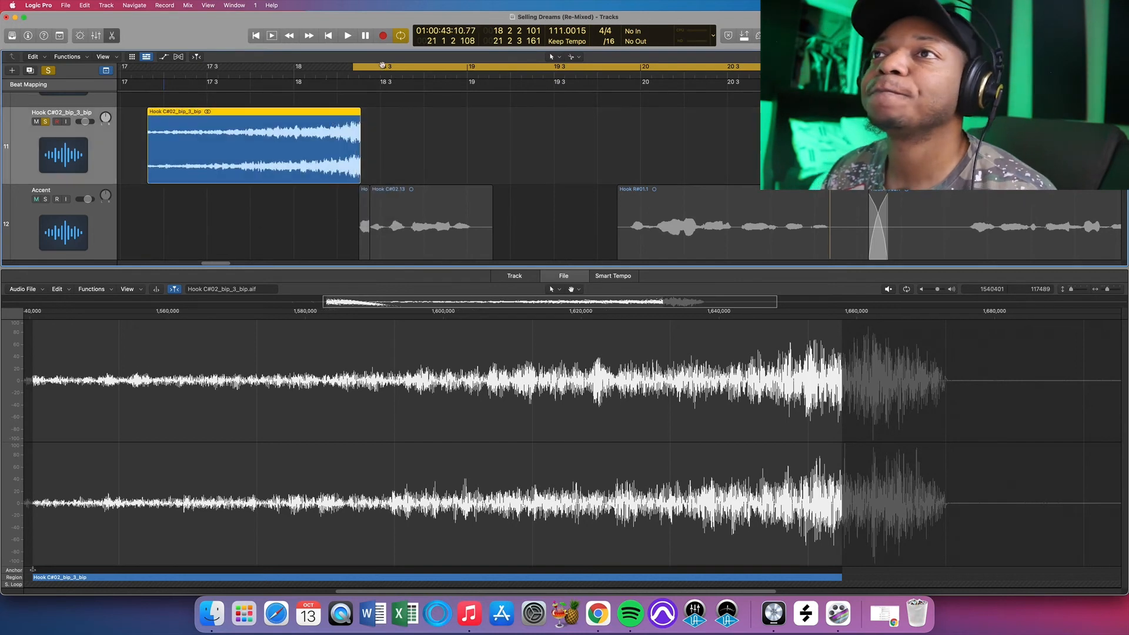
# Set the cycle range from 16 4 3 to 19 2 1, solo the Accent track, and audition the swell into the vocal.
pyautogui.moveTo(415, 66); pyautogui.dragTo(118, 67)
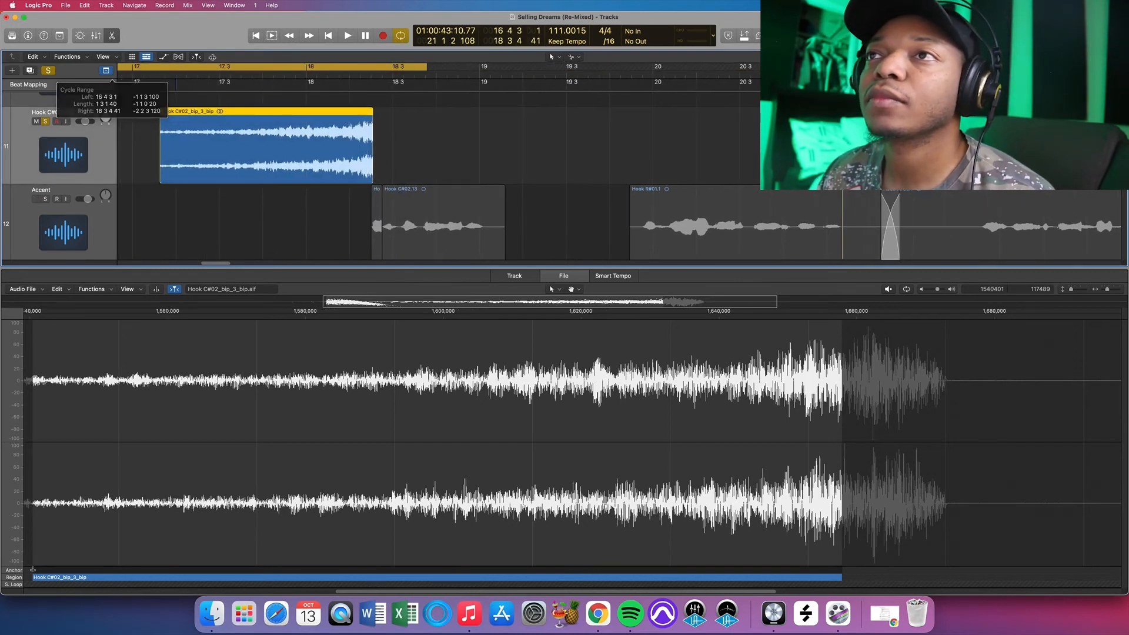
pyautogui.moveTo(427, 66); pyautogui.dragTo(521, 67)
pyautogui.click(46, 200)
pyautogui.press('space')
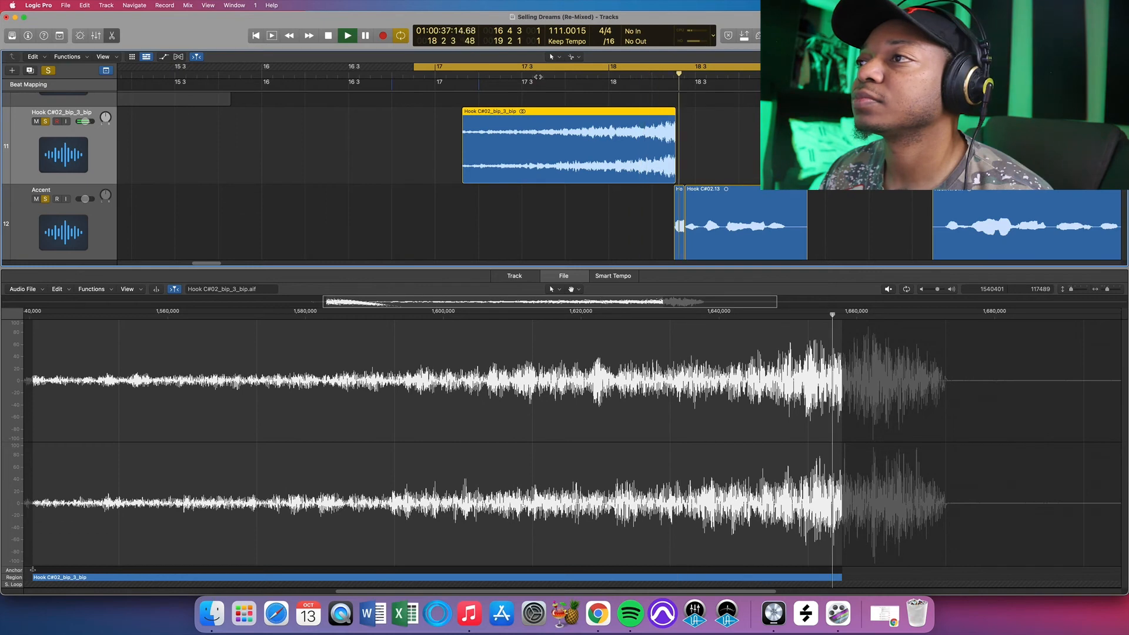
# Stop playback and display the mixer with the Hook C#02_bip_3_bip track selected.
pyautogui.press('space')
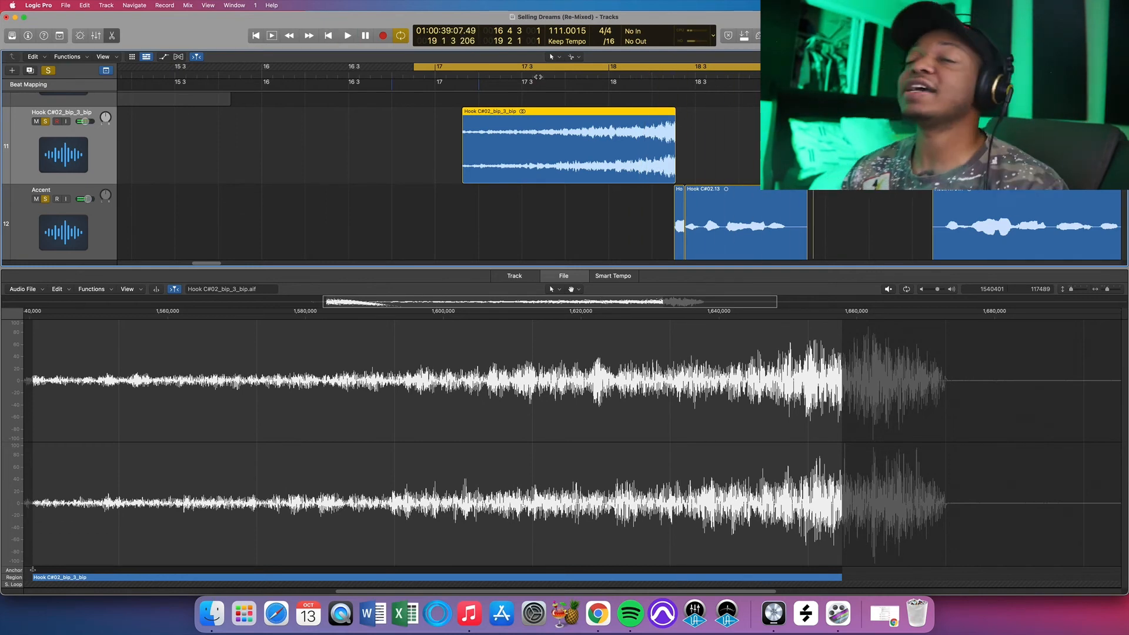
pyautogui.click(96, 35)
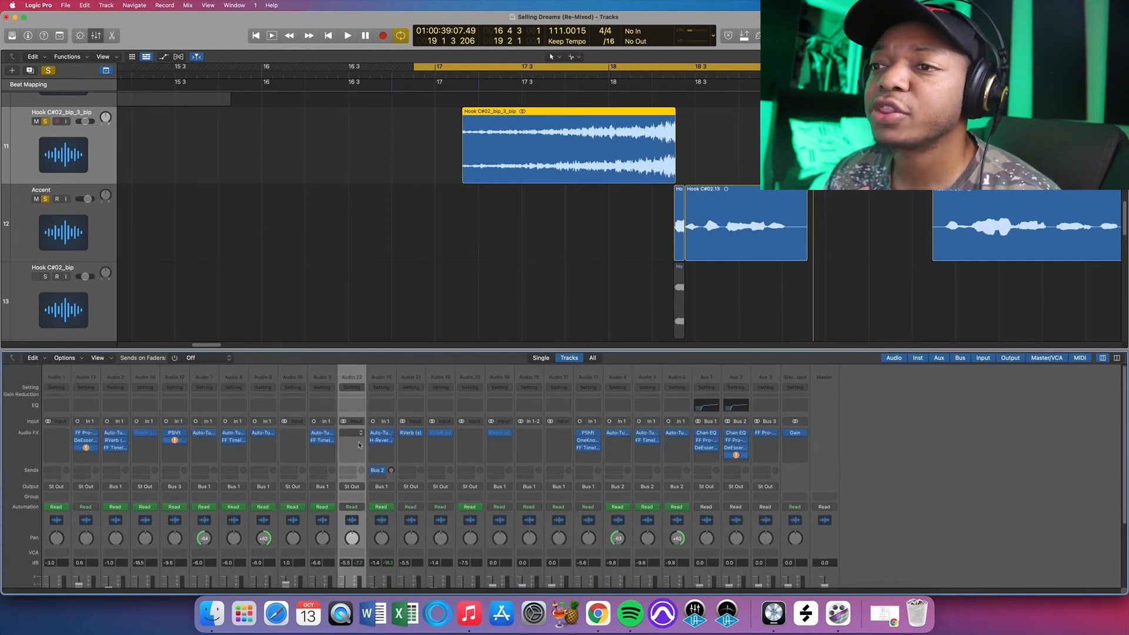
pyautogui.click(102, 157)
pyautogui.press('Down')
pyautogui.press('Up')
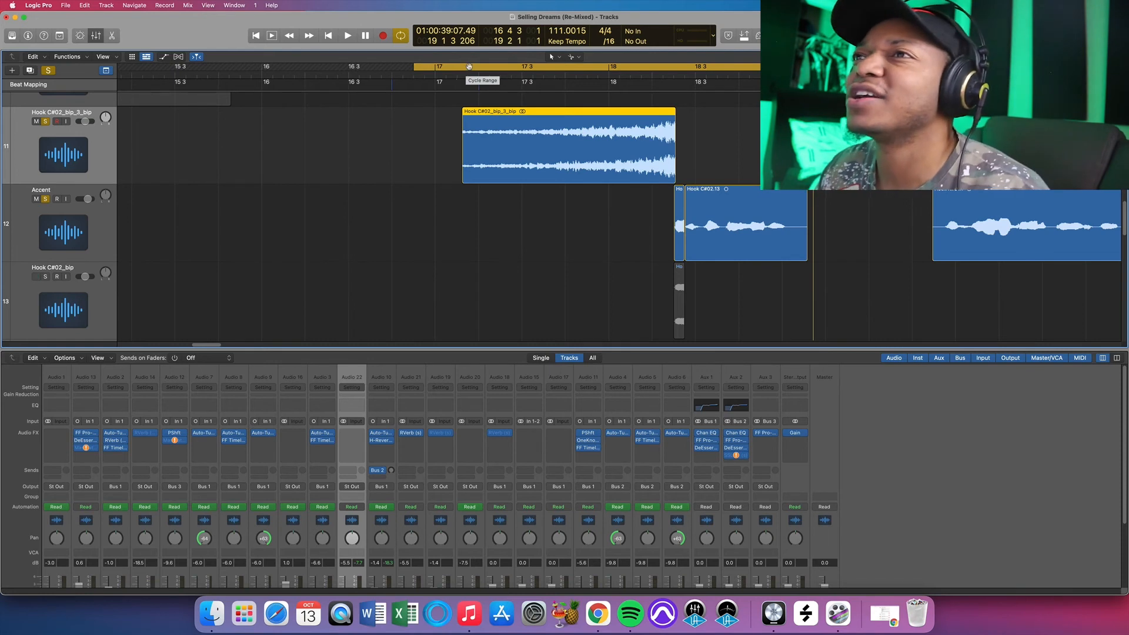
# Audition the opening of the reversed swell from just before its region, around 17 1 3.
pyautogui.click(457, 74)
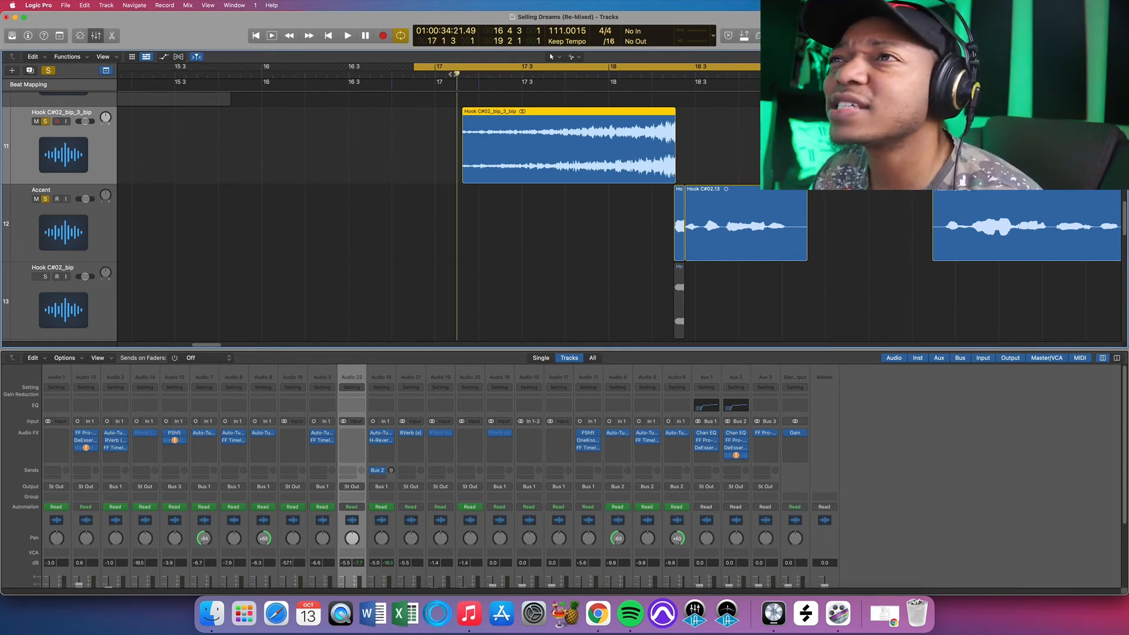
pyautogui.press('space')
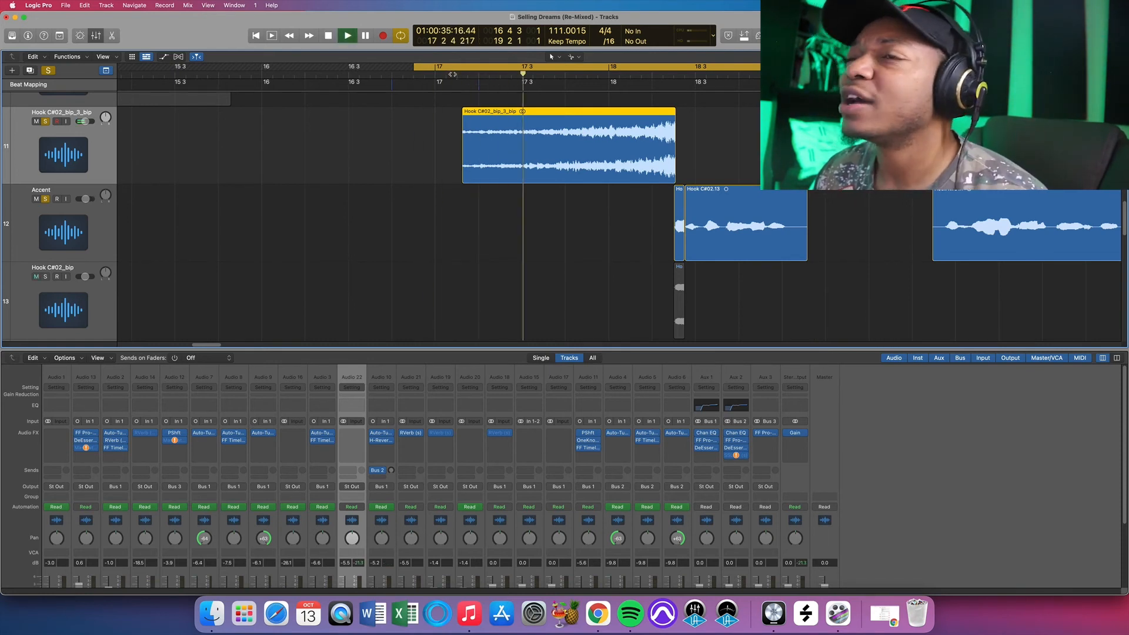
pyautogui.press('space')
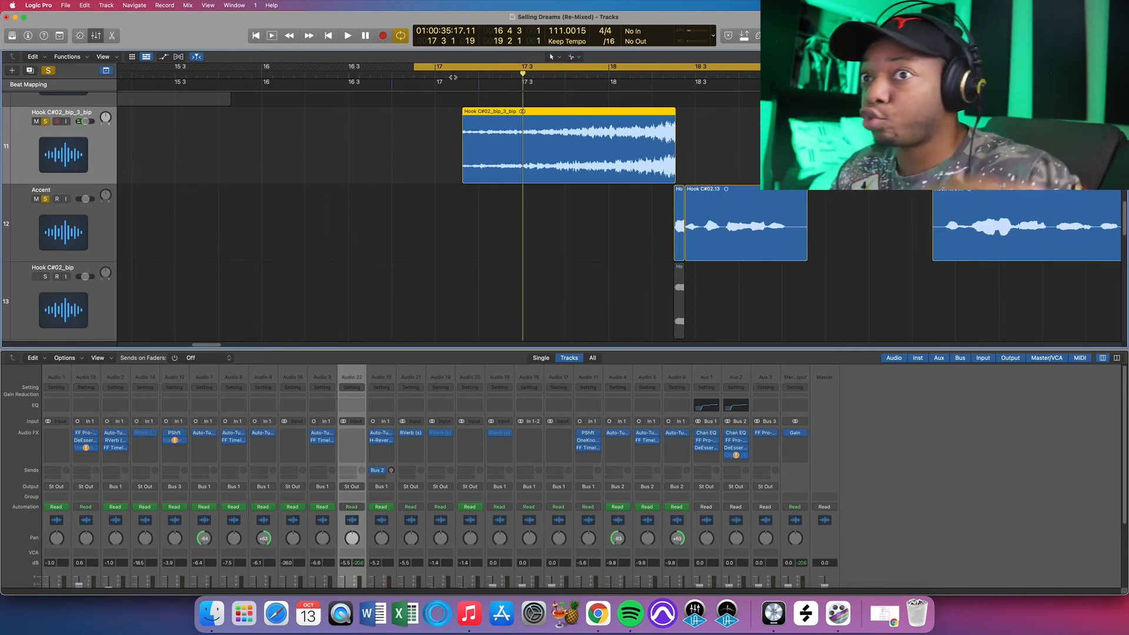
# Automate the swell track's volume to rise from silence at the region's start to -5.5 dB at its end, and audition it.
pyautogui.press('a')
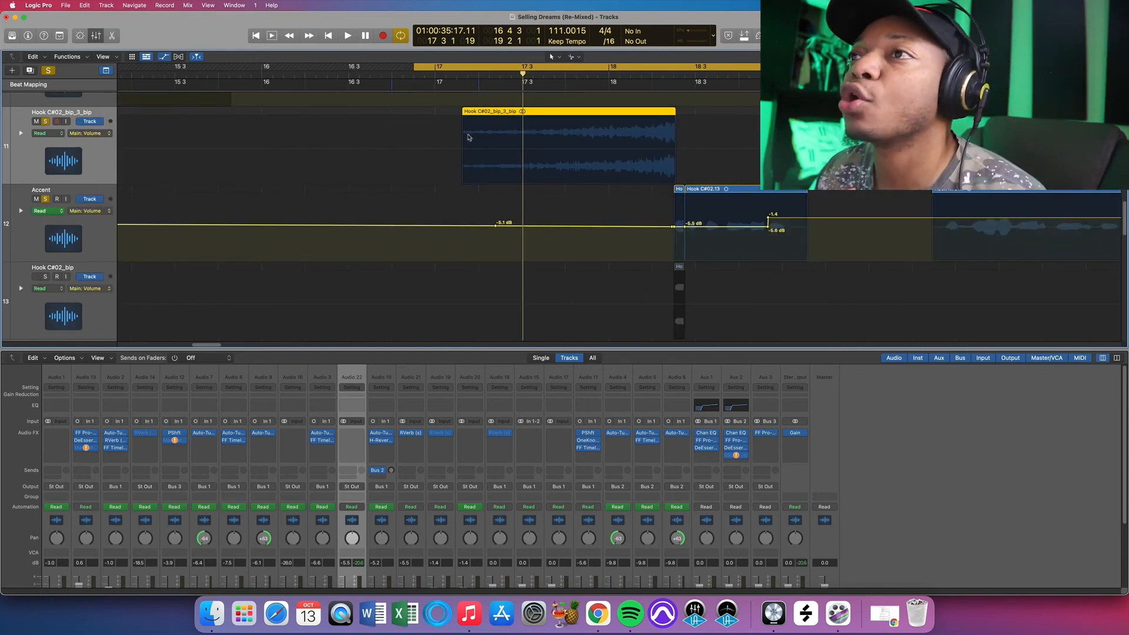
pyautogui.click(684, 151)
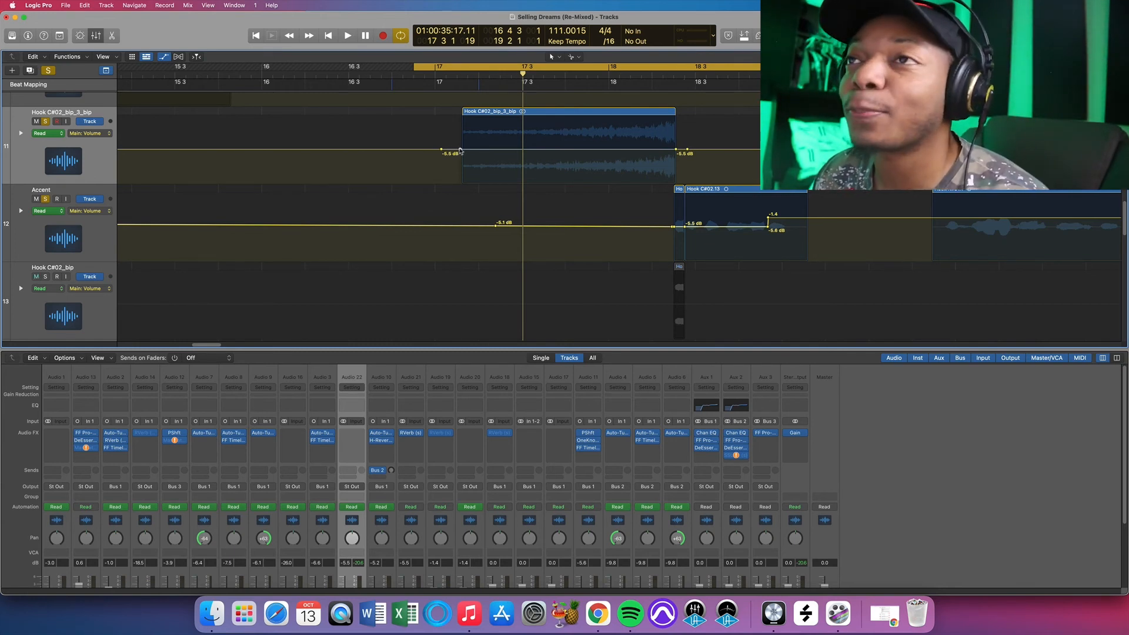
pyautogui.moveTo(460, 149); pyautogui.dragTo(461, 180)
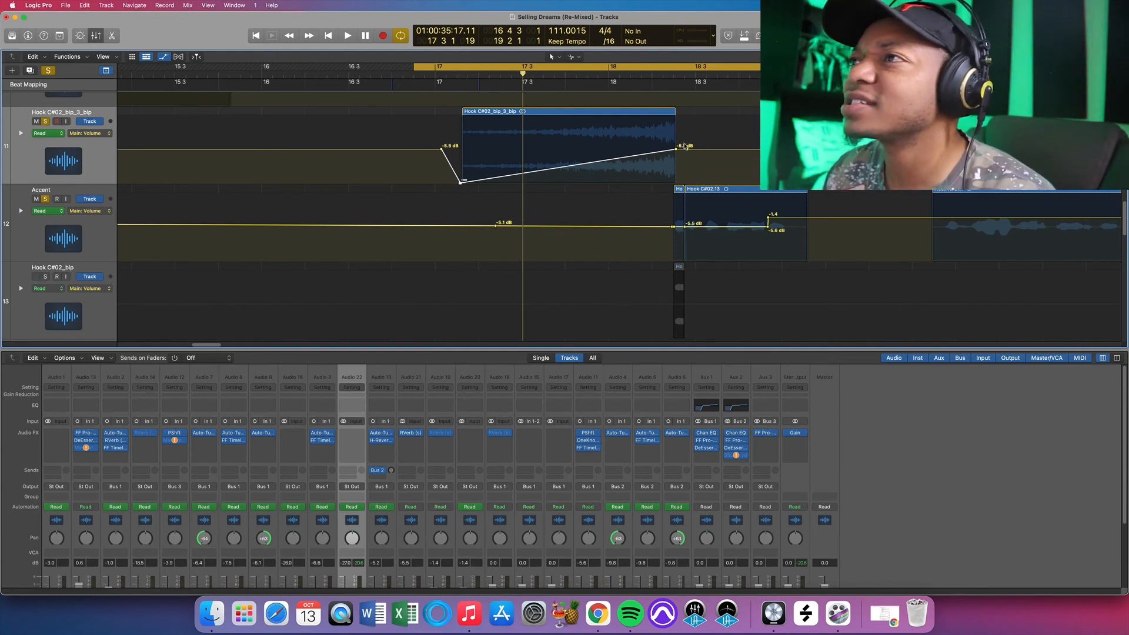
pyautogui.press('space')
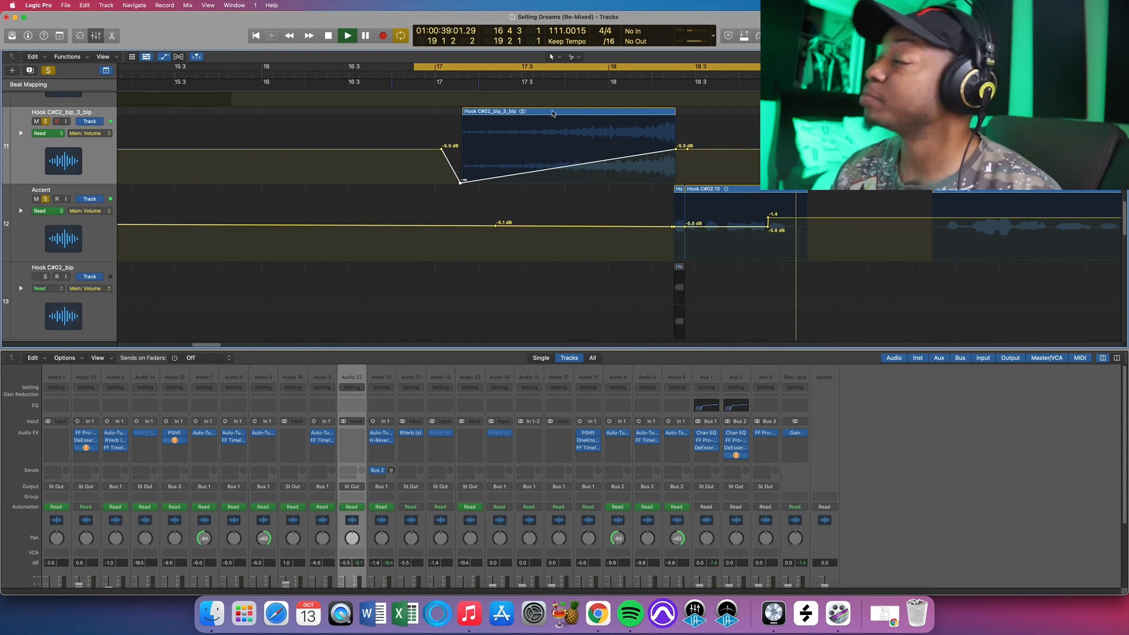
pyautogui.press('space')
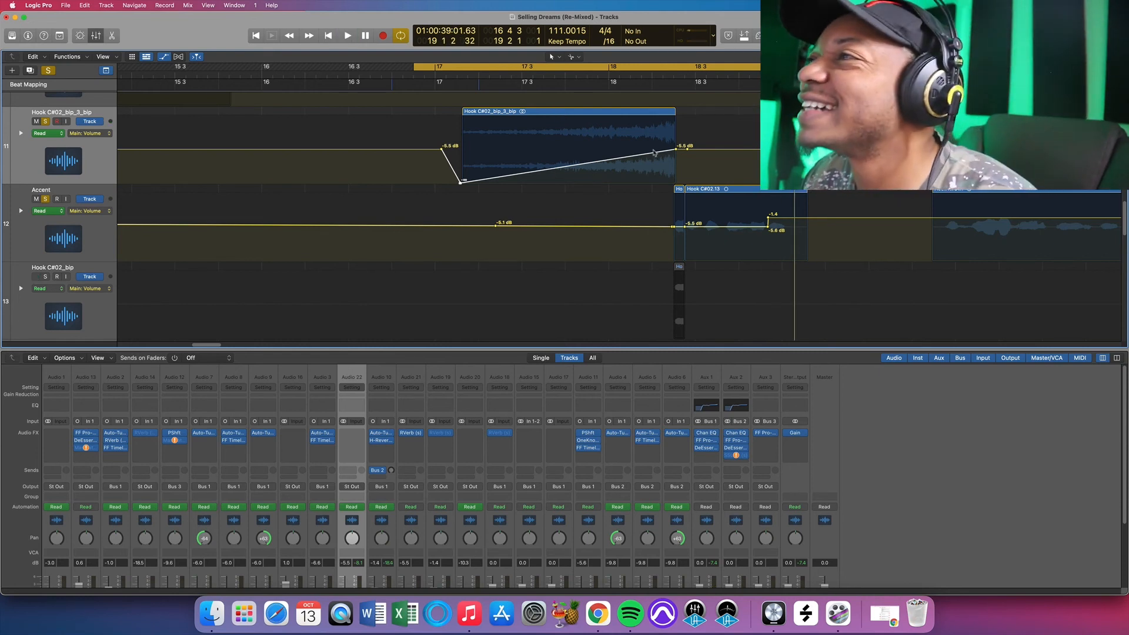
# Lower the end of the swell's volume ramp to -8.9 dB and audition the transition into the vocal.
pyautogui.moveTo(682, 152); pyautogui.dragTo(683, 154)
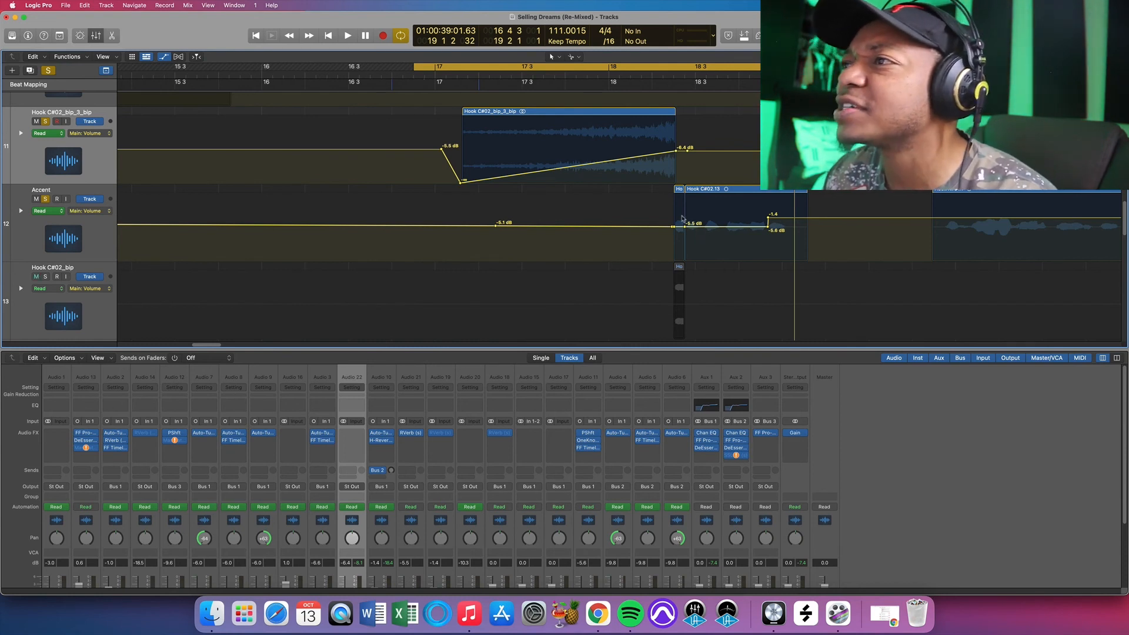
pyautogui.moveTo(679, 153); pyautogui.dragTo(682, 157)
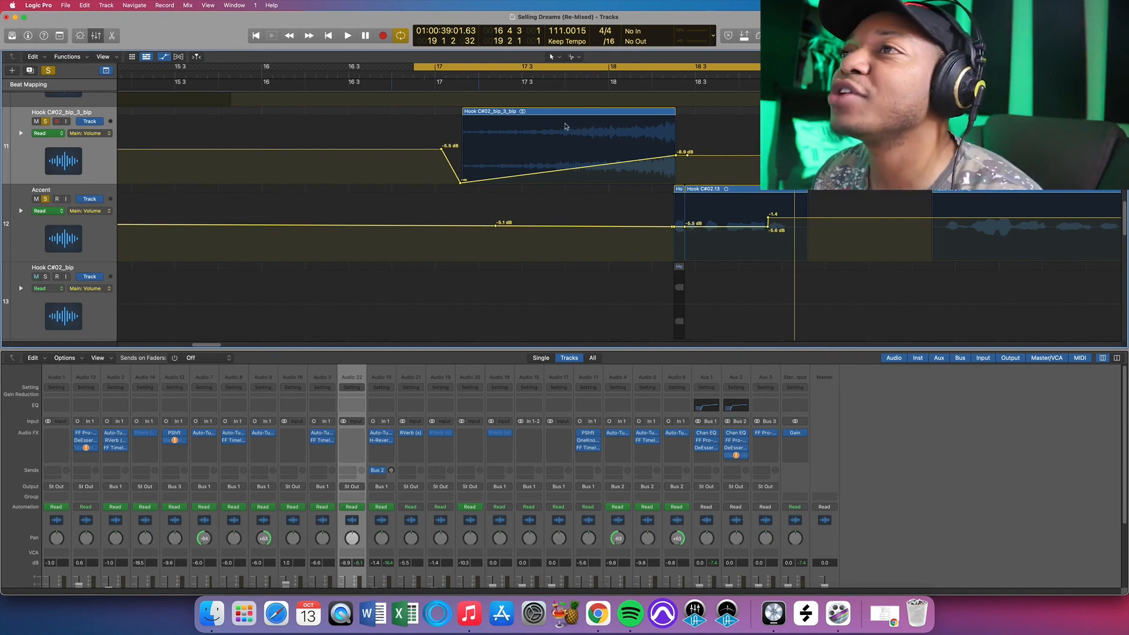
pyautogui.press('space')
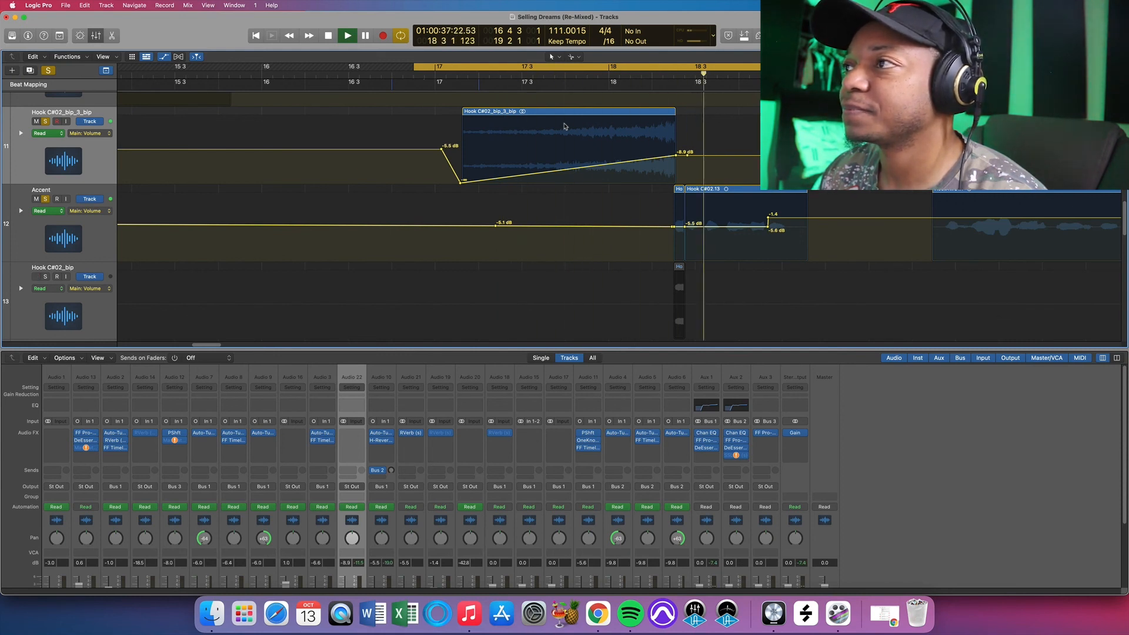
pyautogui.press('space')
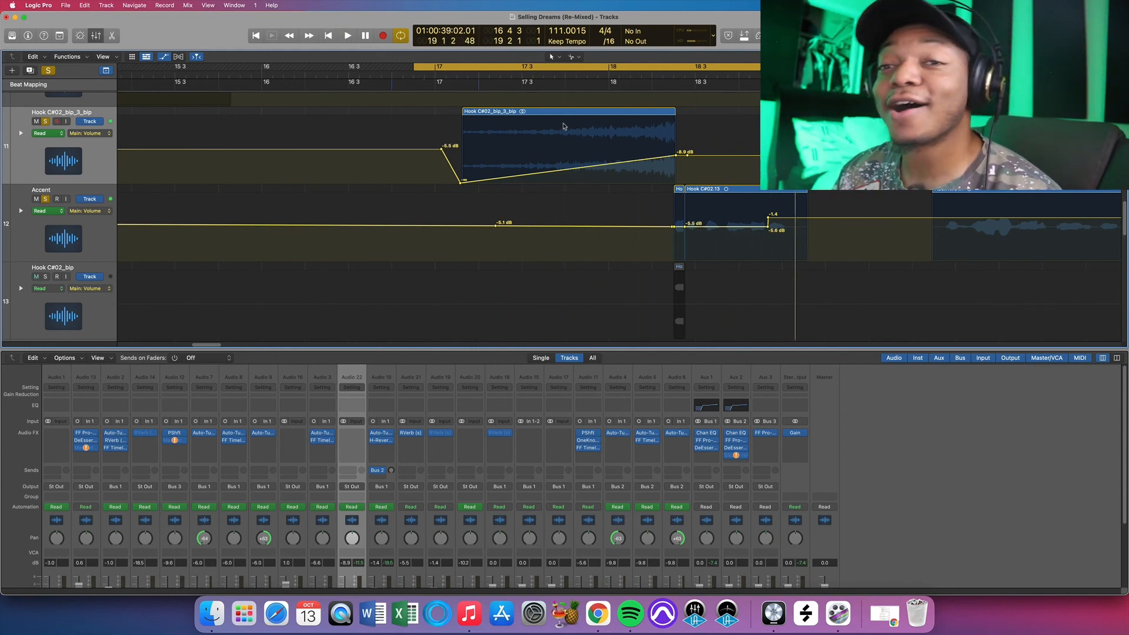